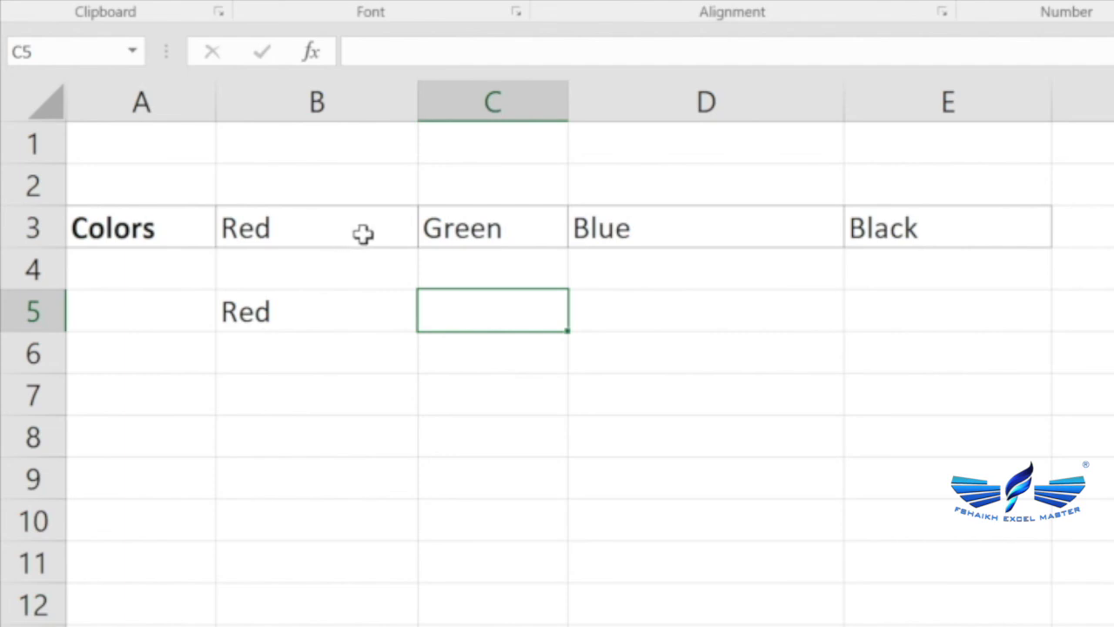
# Start a MATCH formula in C5 with B5 as the lookup value.
pyautogui.click(41, 220)
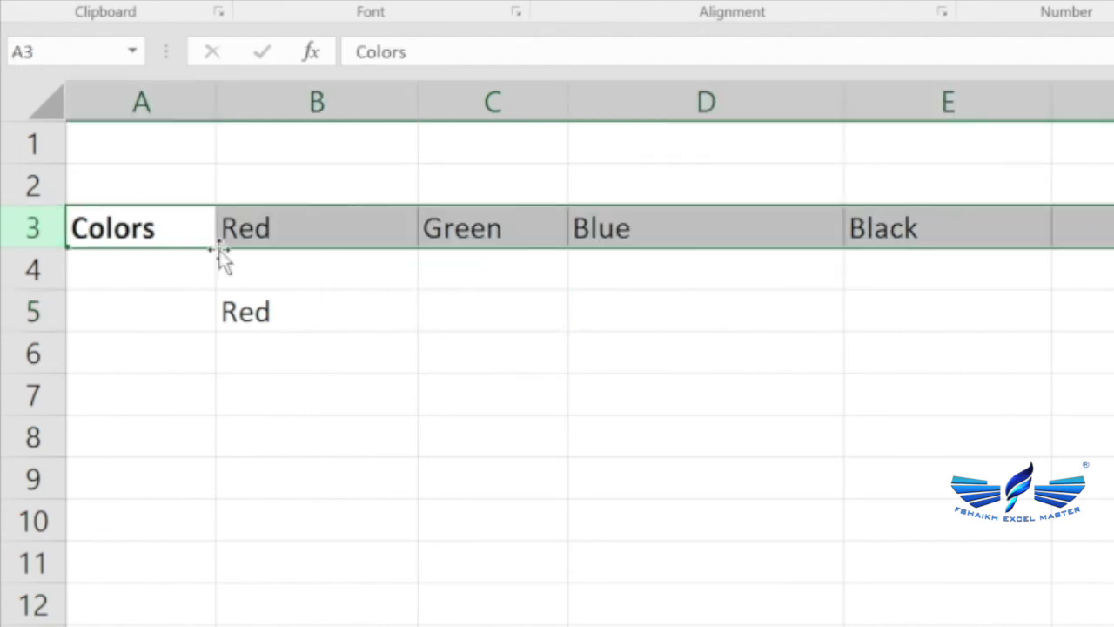
pyautogui.click(467, 312)
pyautogui.write('=matc')
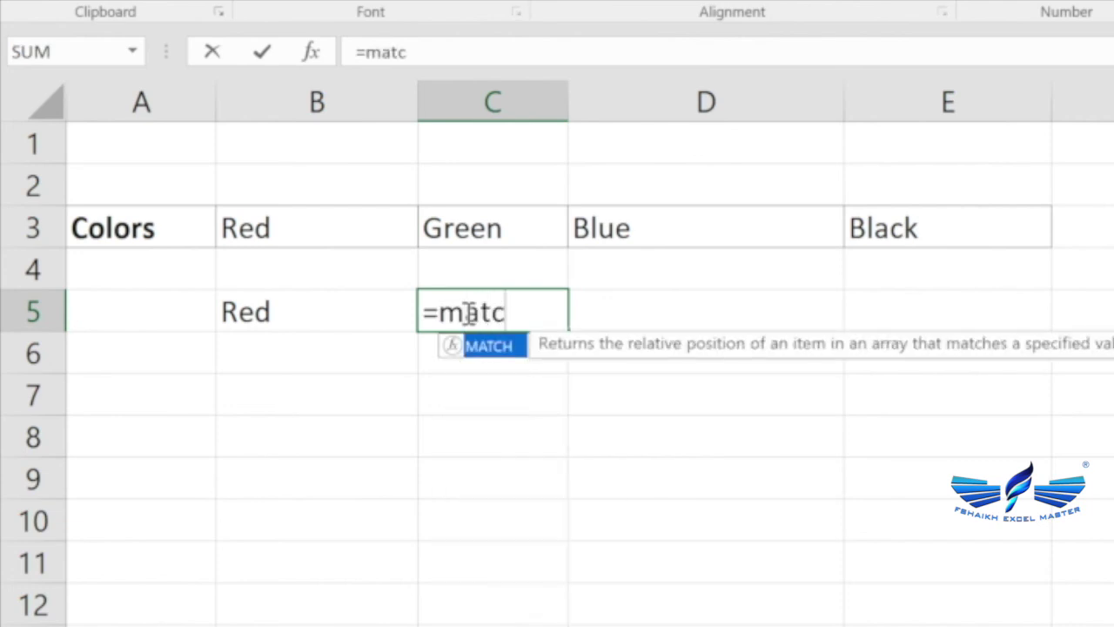
pyautogui.press('Tab')
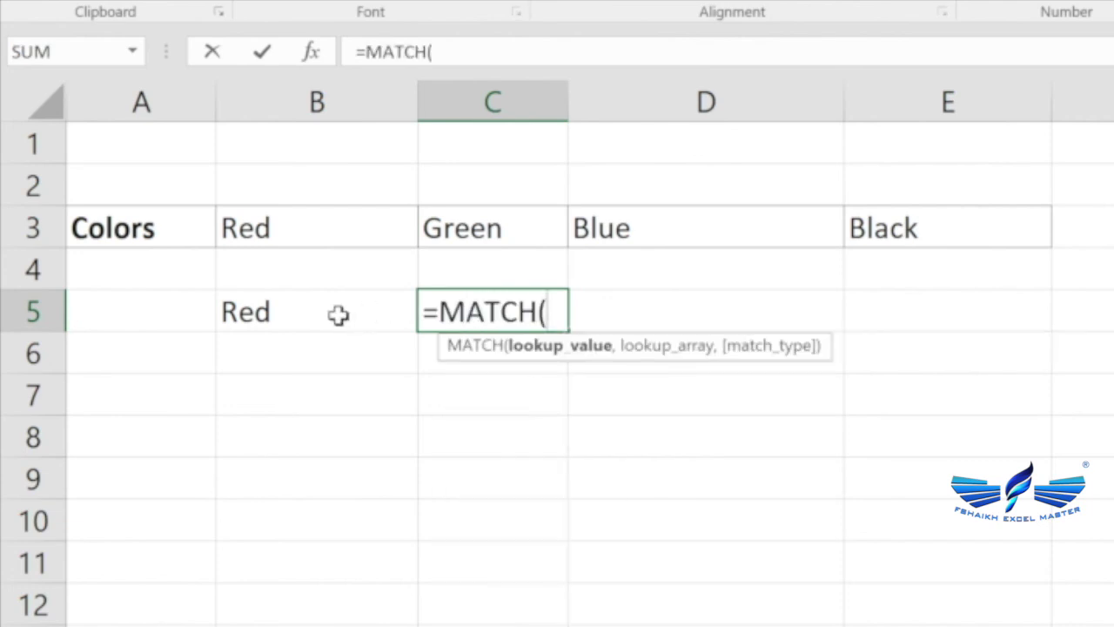
pyautogui.click(337, 314)
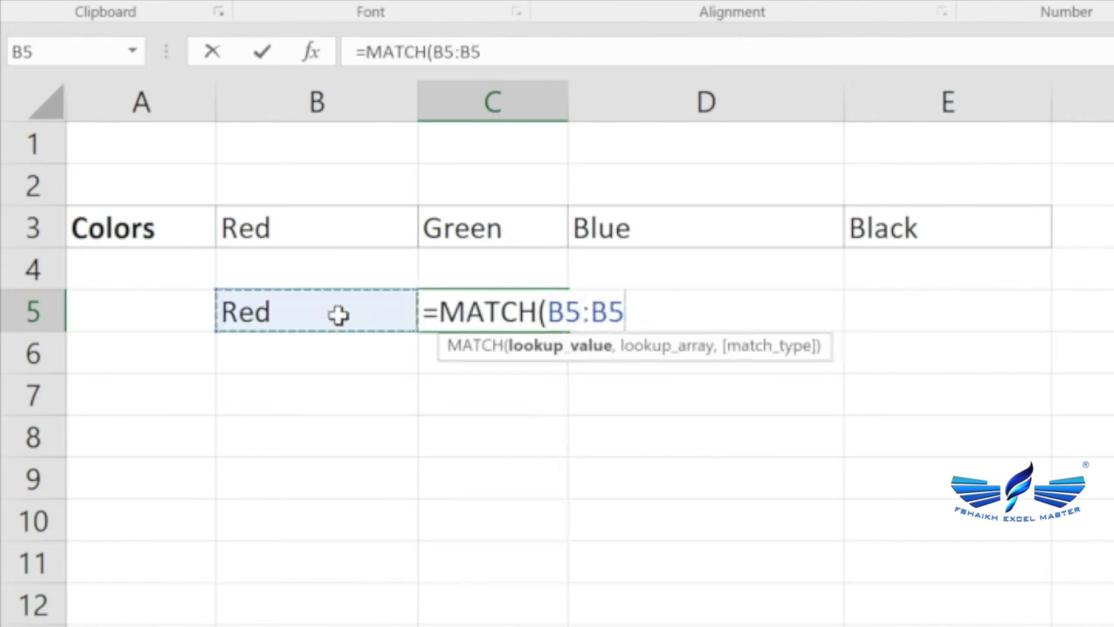
pyautogui.write(',')
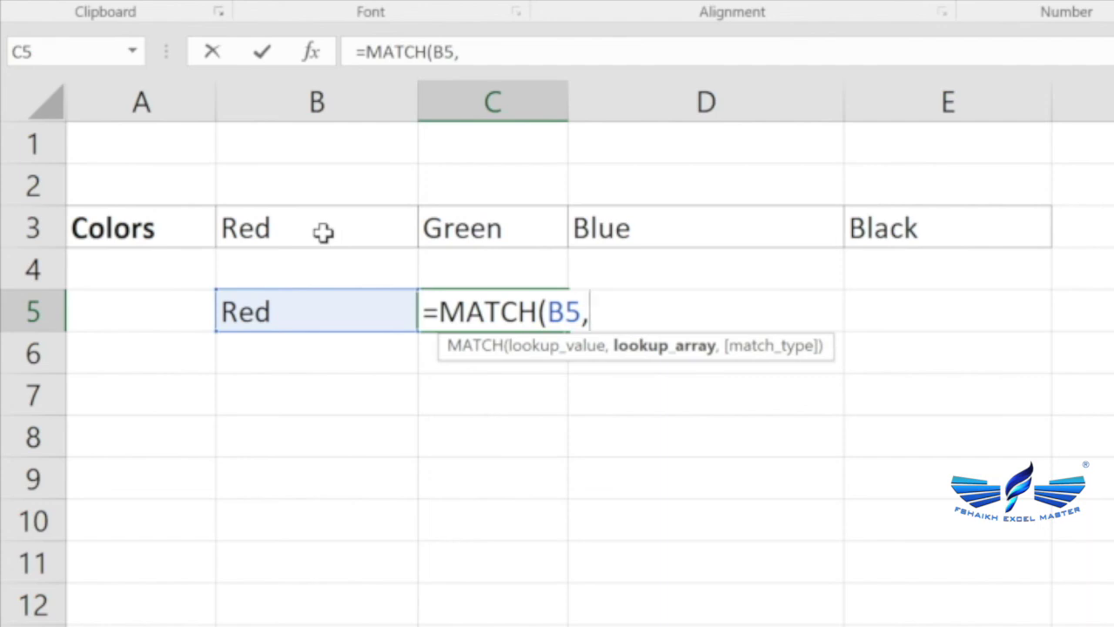
# Finish C5's formula with absolute range $B$3:$E$3 and match type 0, returning 1.
pyautogui.click(331, 228)
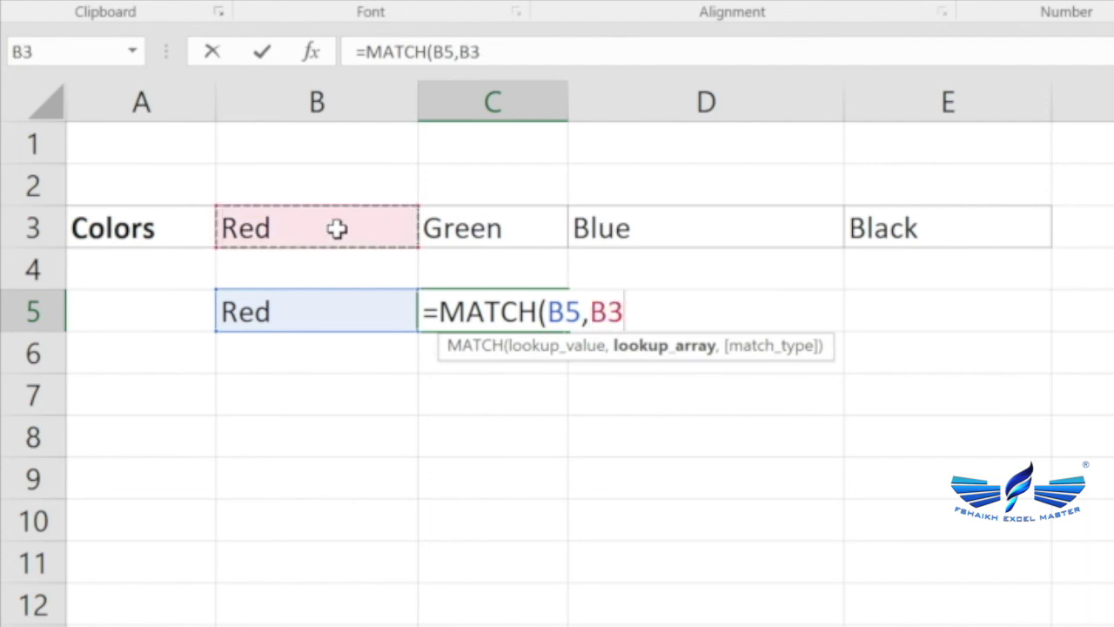
pyautogui.click(349, 104)
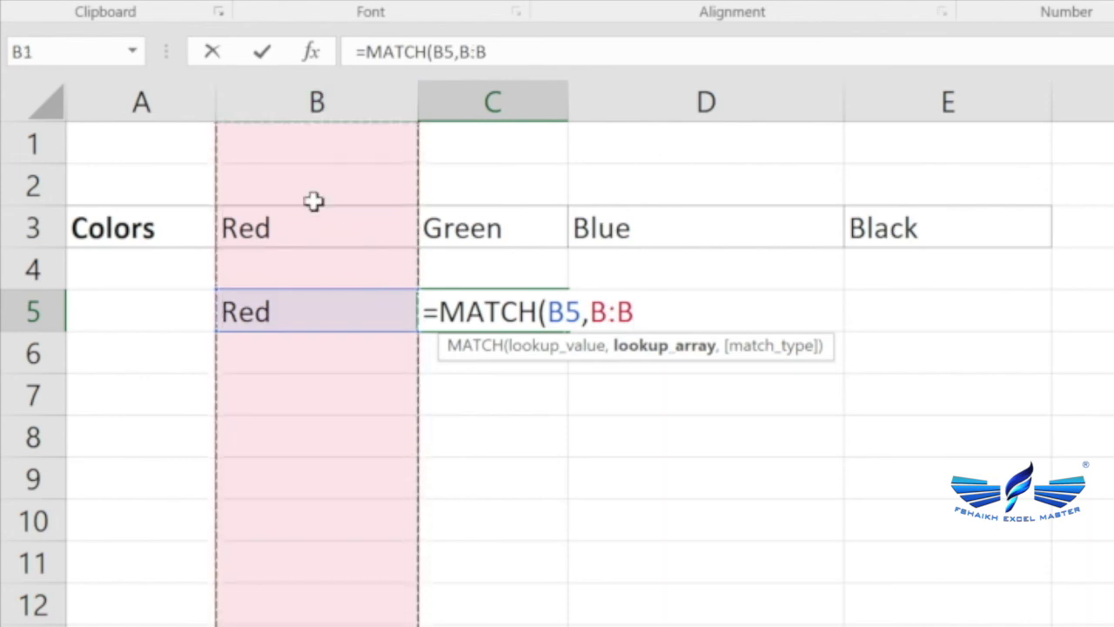
pyautogui.click(22, 230)
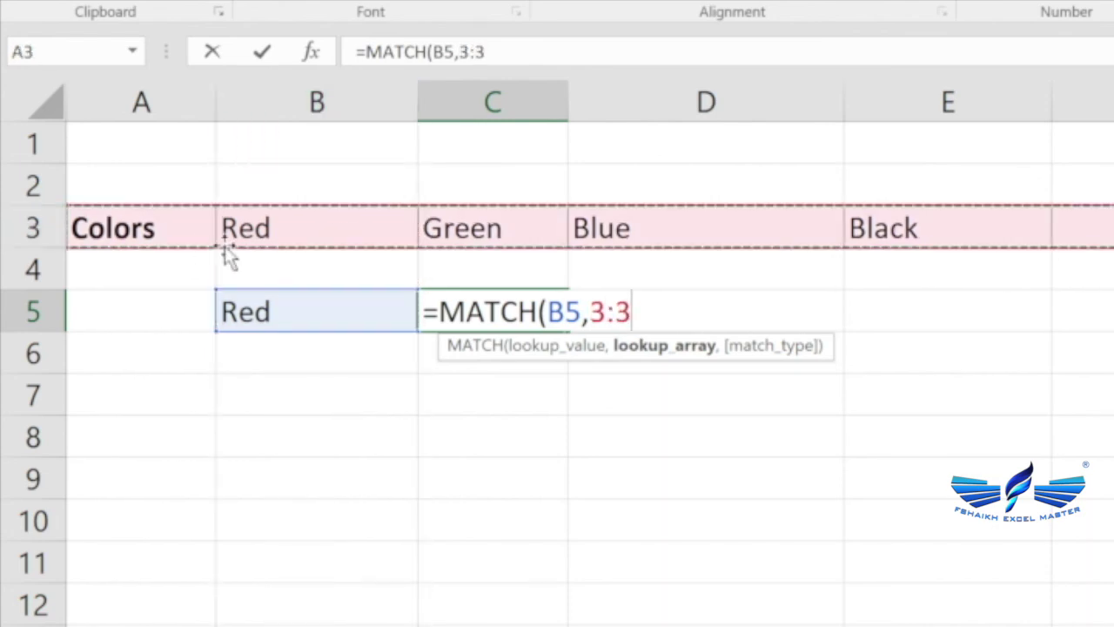
pyautogui.moveTo(265, 230); pyautogui.dragTo(897, 274)
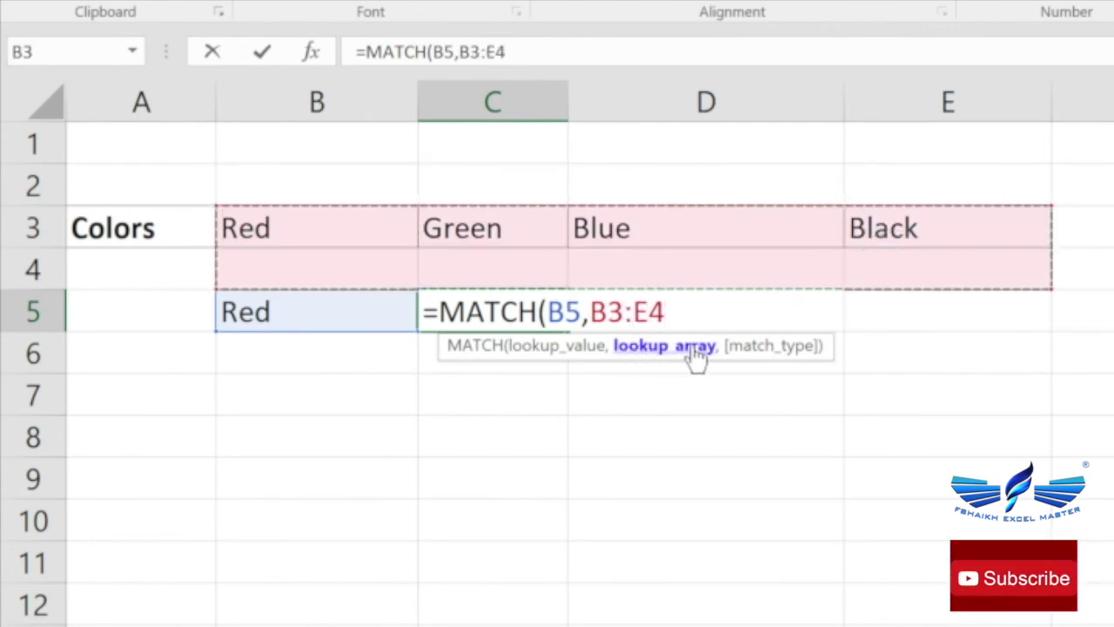
pyautogui.moveTo(217, 288); pyautogui.dragTo(265, 231)
pyautogui.press('F4')
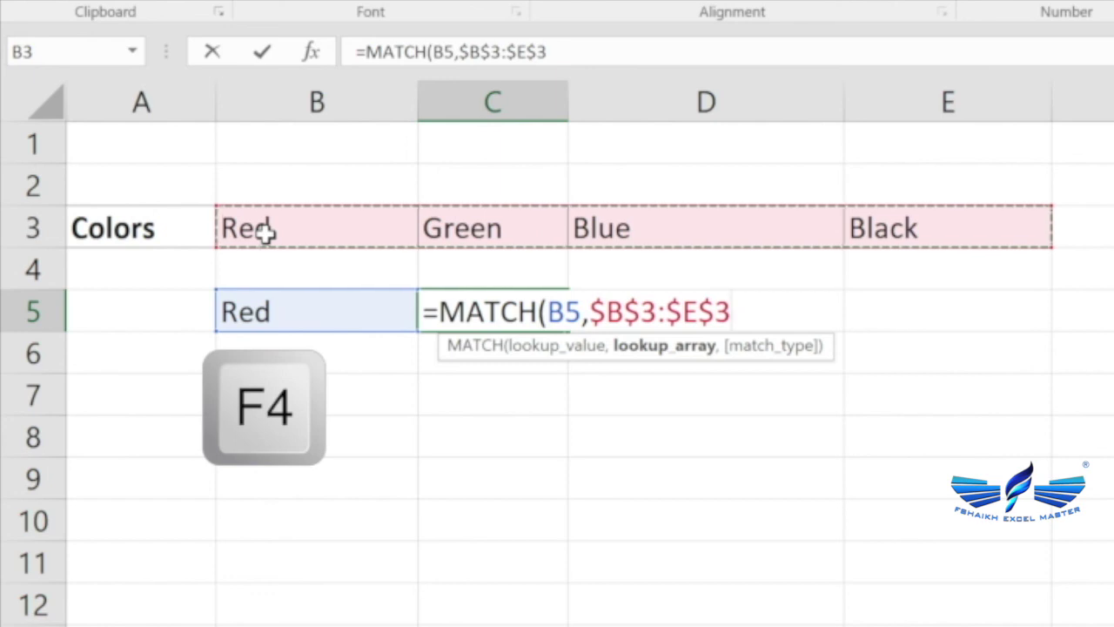
pyautogui.write(',')
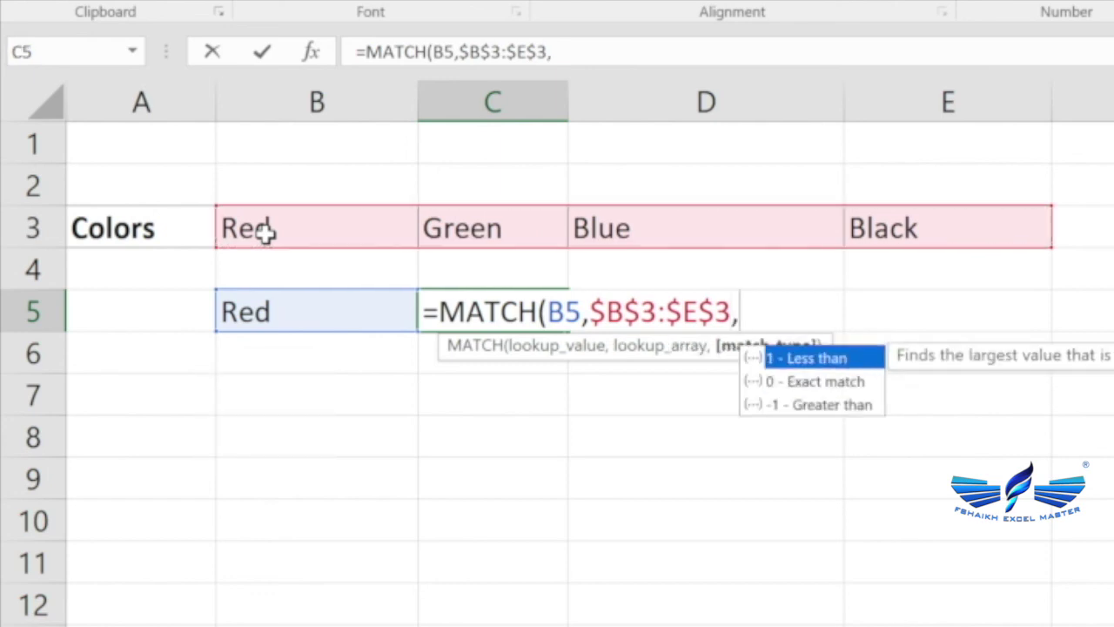
pyautogui.write('0)')
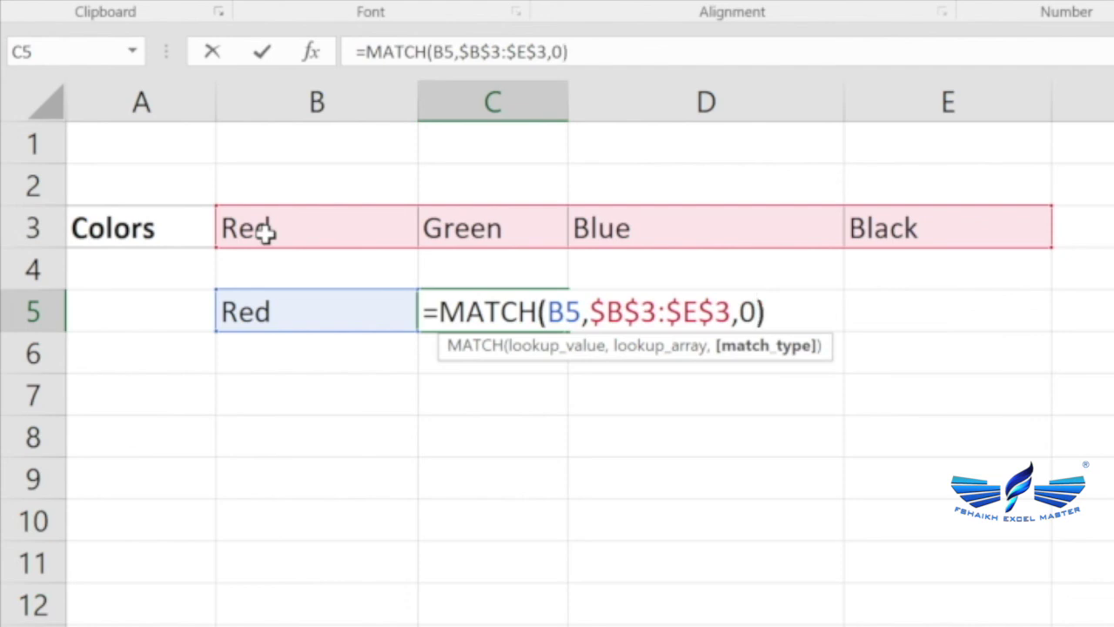
pyautogui.press('Return')
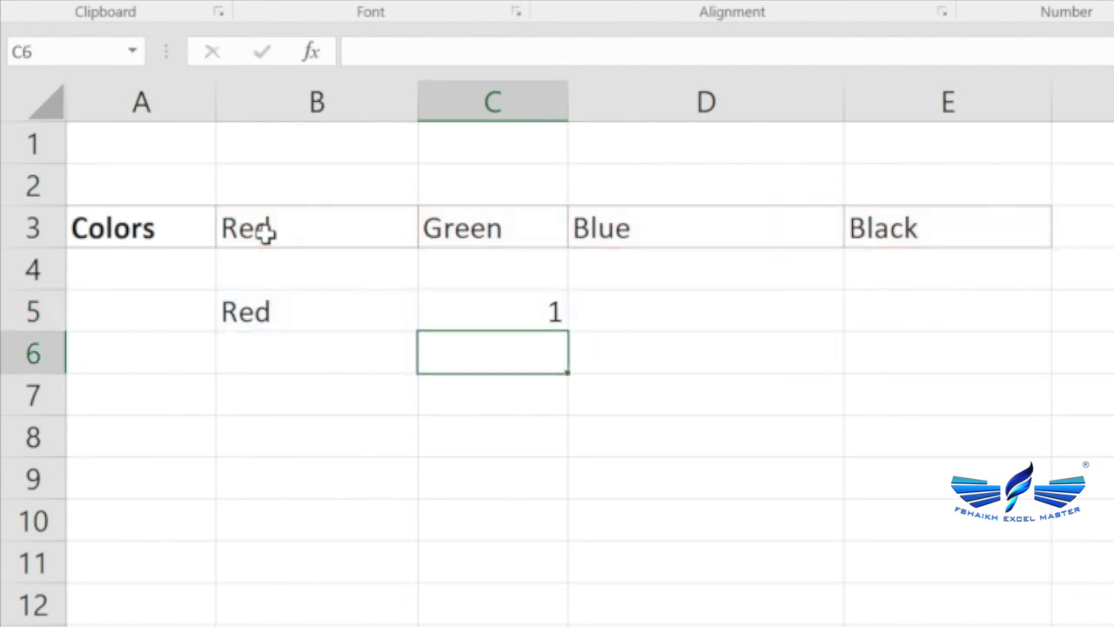
# Try Blue and then Black as the lookup value in B5.
pyautogui.click(306, 314)
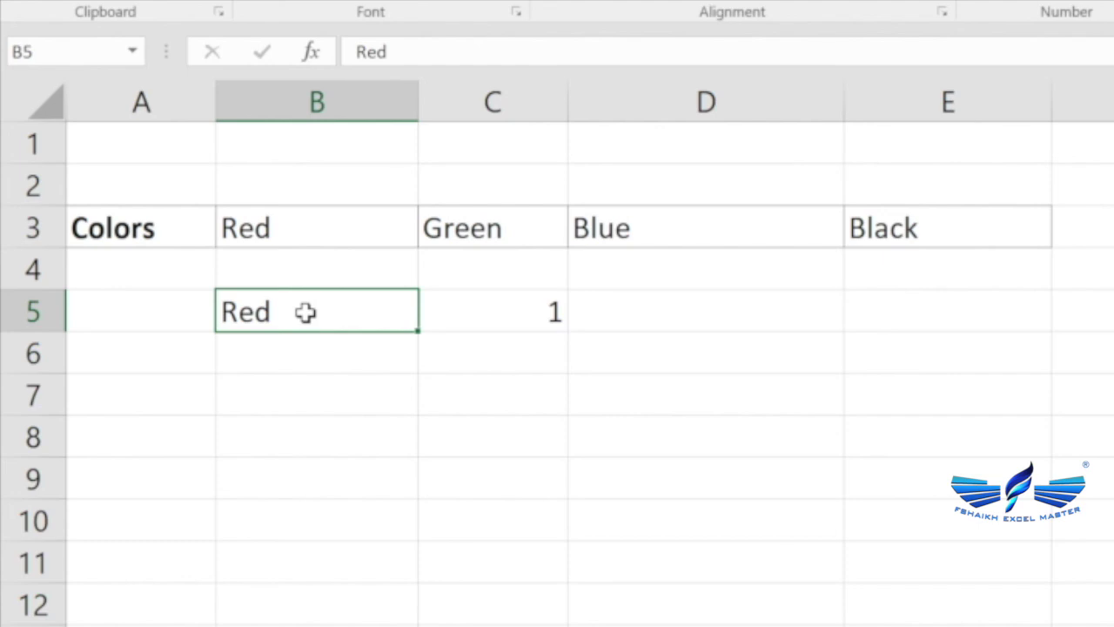
pyautogui.write('G')
pyautogui.press('BackSpace')
pyautogui.write('Blu')
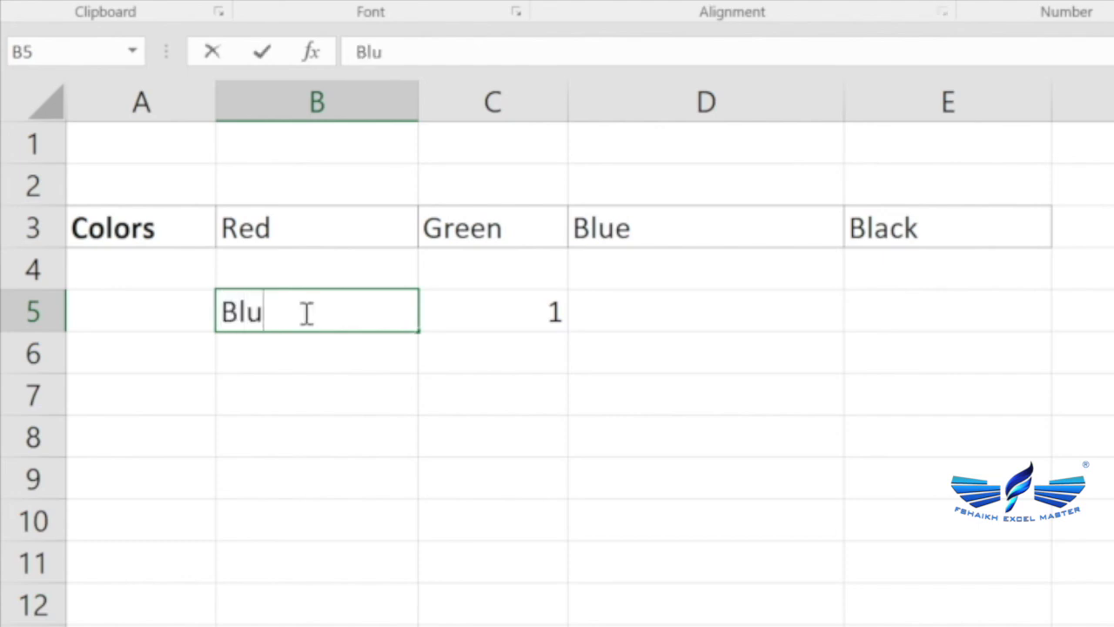
pyautogui.write('e')
pyautogui.press('Return')
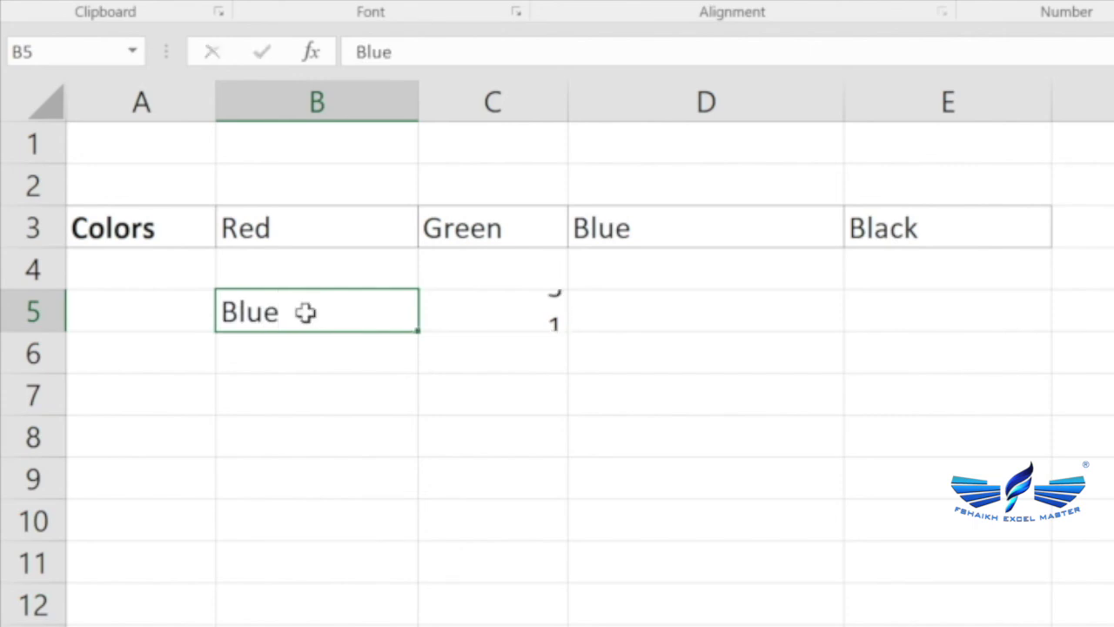
pyautogui.click(353, 313)
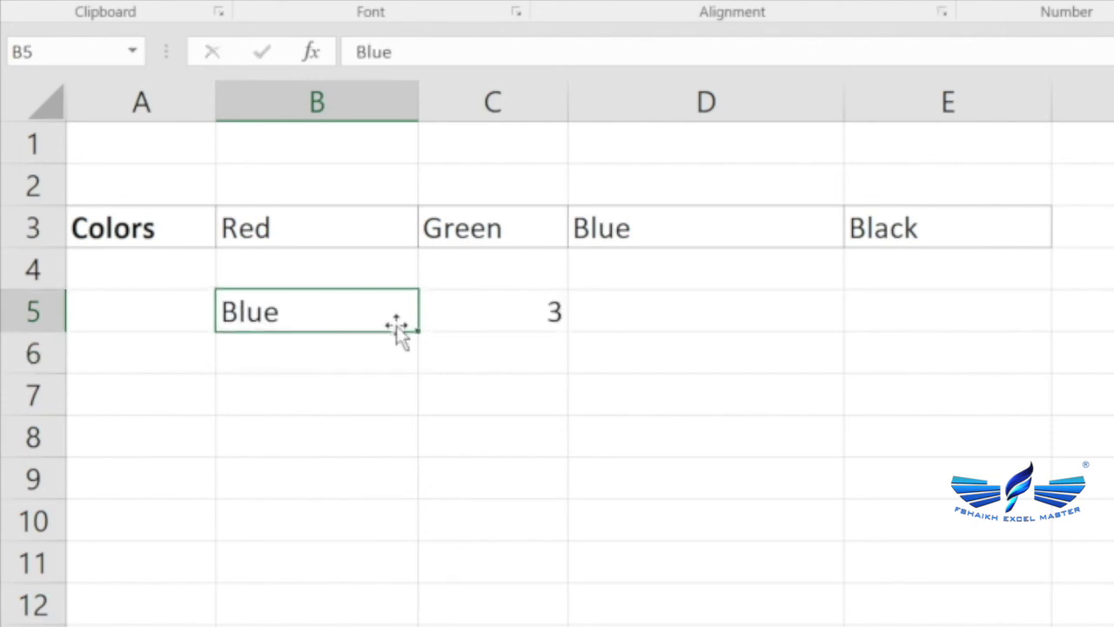
pyautogui.write('Bl')
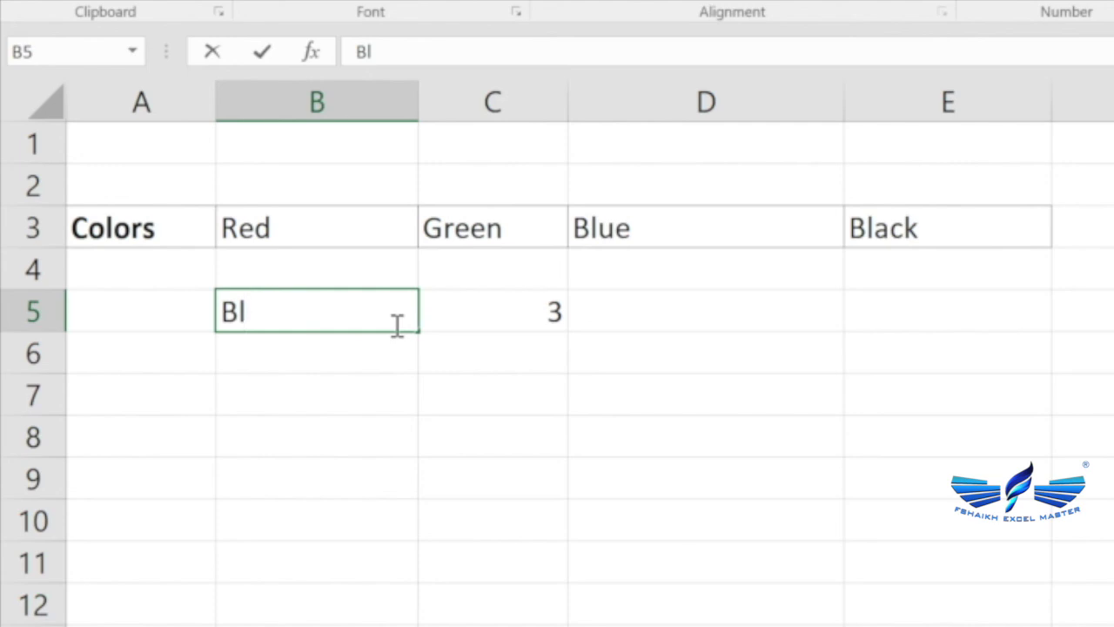
pyautogui.write('ack')
pyautogui.press('Return')
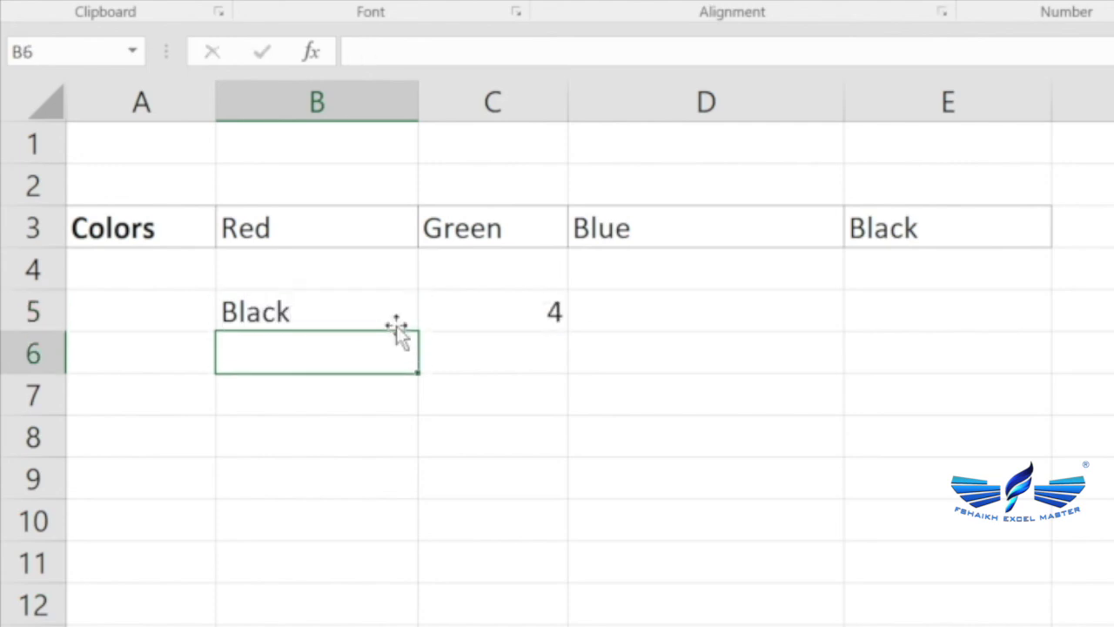
# Enter GREEN in B5 and check that C5's MATCH returns 2.
pyautogui.click(392, 310)
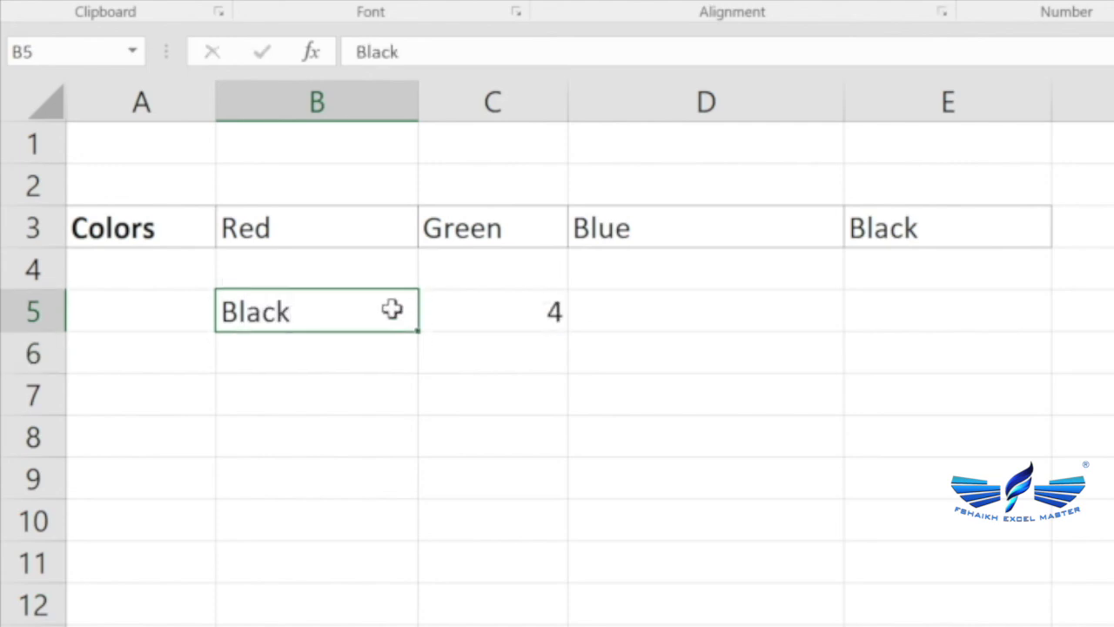
pyautogui.write('GREEN')
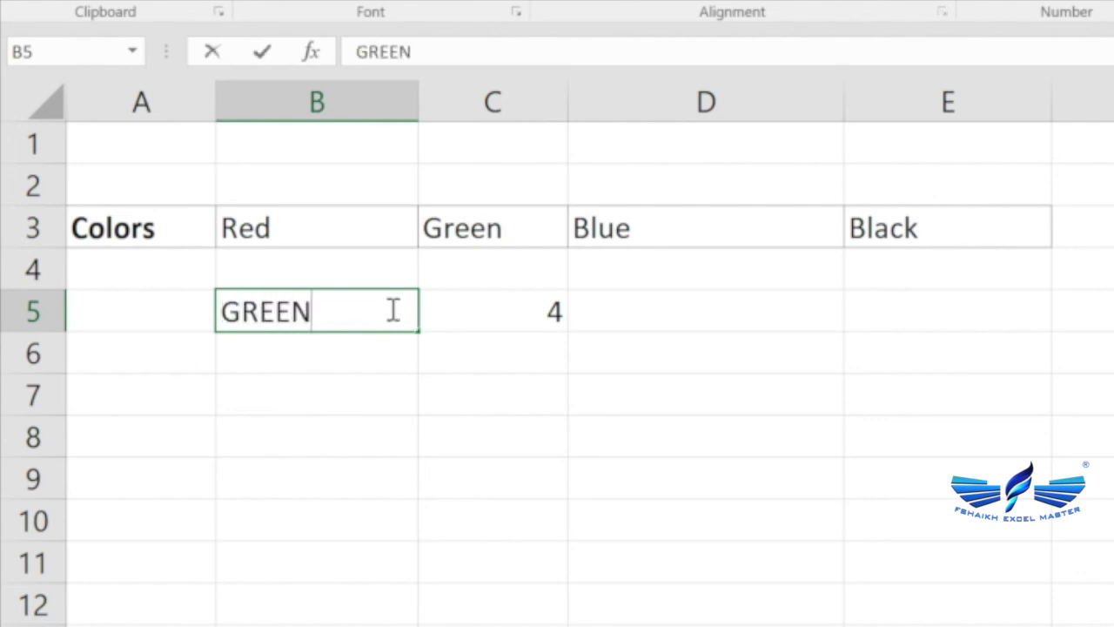
pyautogui.press('Return')
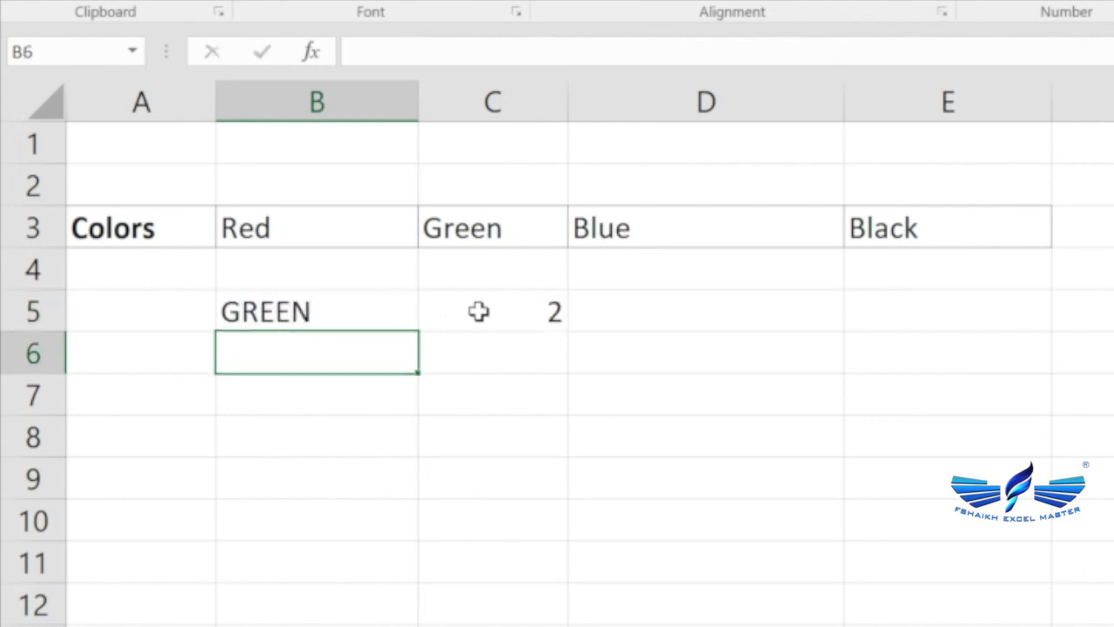
pyautogui.click(470, 320)
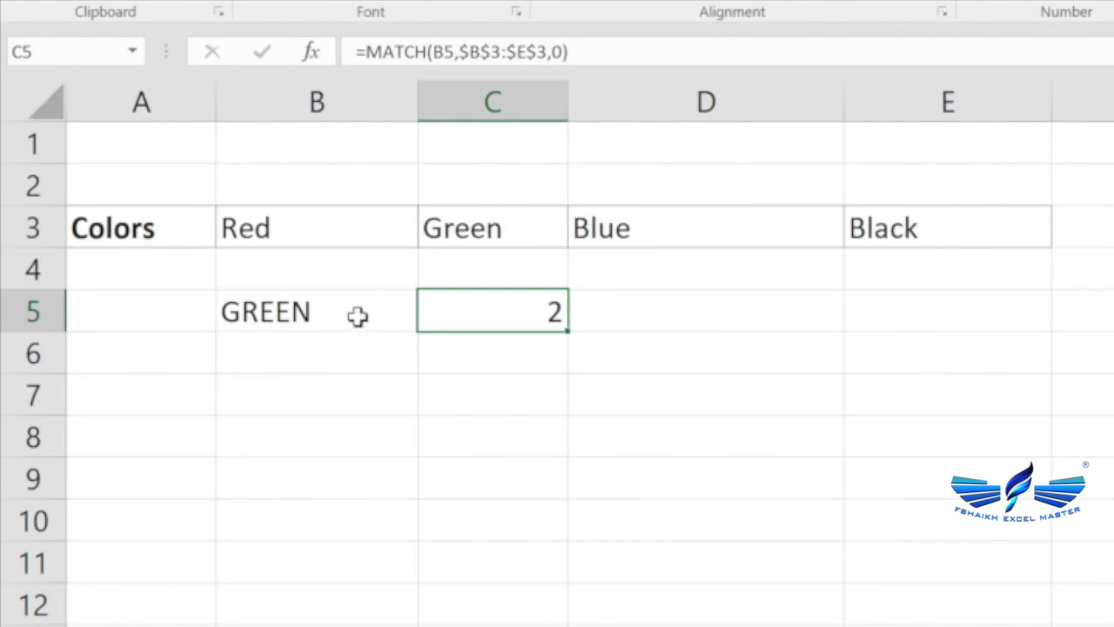
pyautogui.click(303, 313)
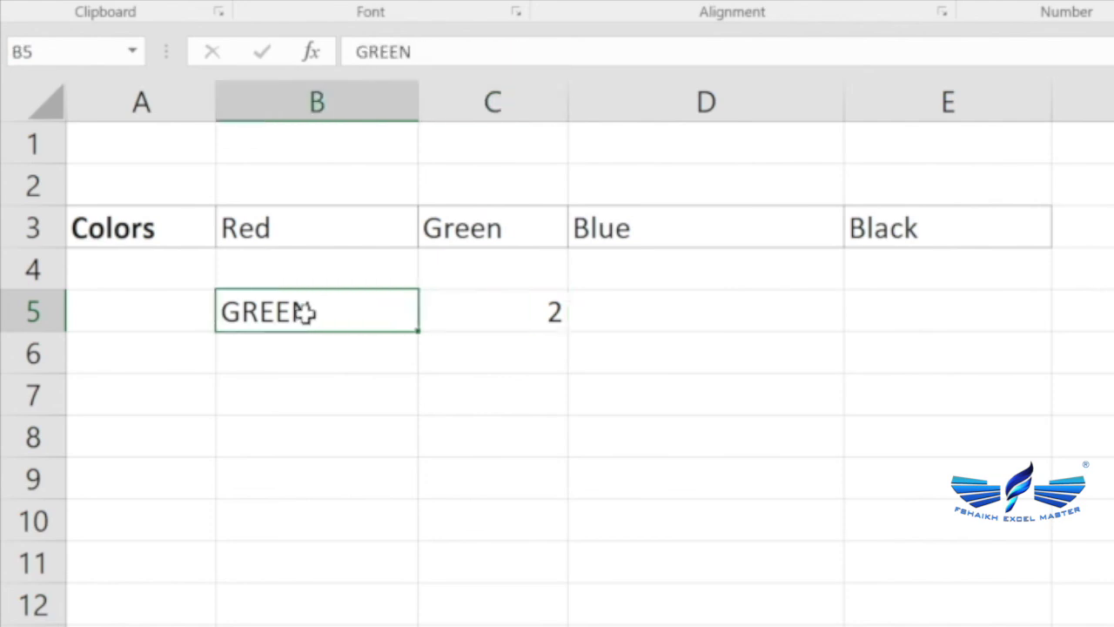
# Start a MATCH formula in C6 with B5 as the lookup value.
pyautogui.click(496, 361)
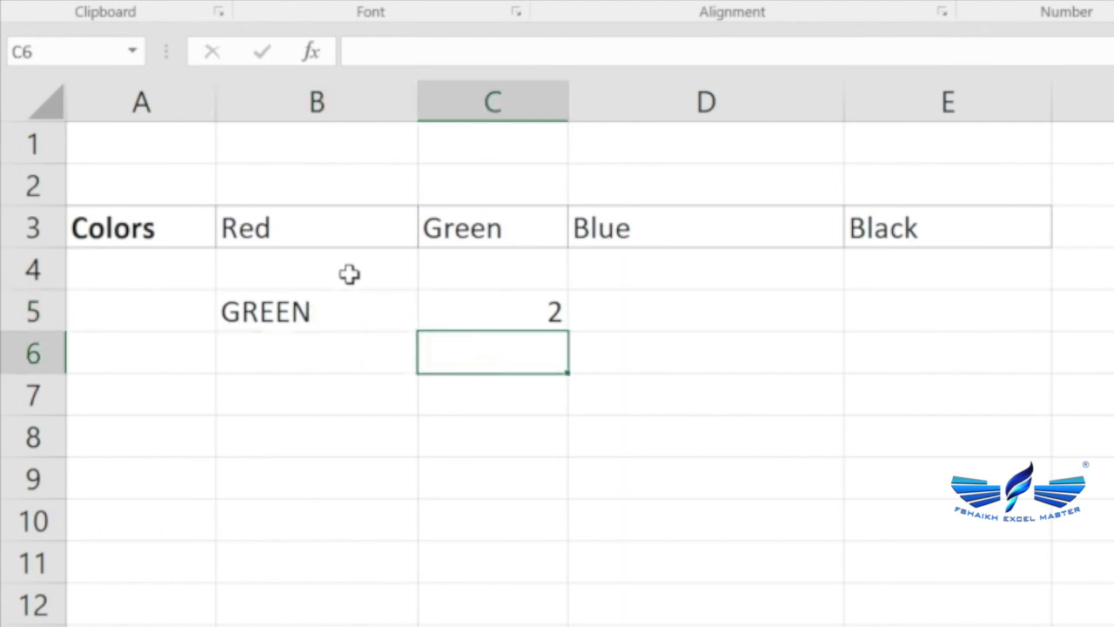
pyautogui.click(174, 233)
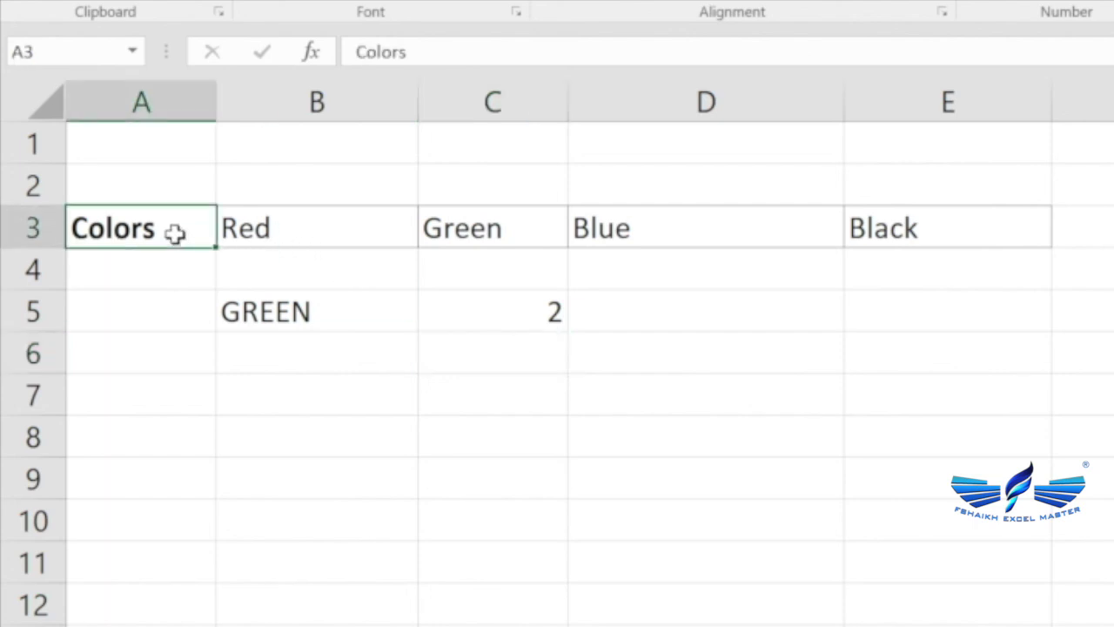
pyautogui.click(499, 358)
pyautogui.write('=ma')
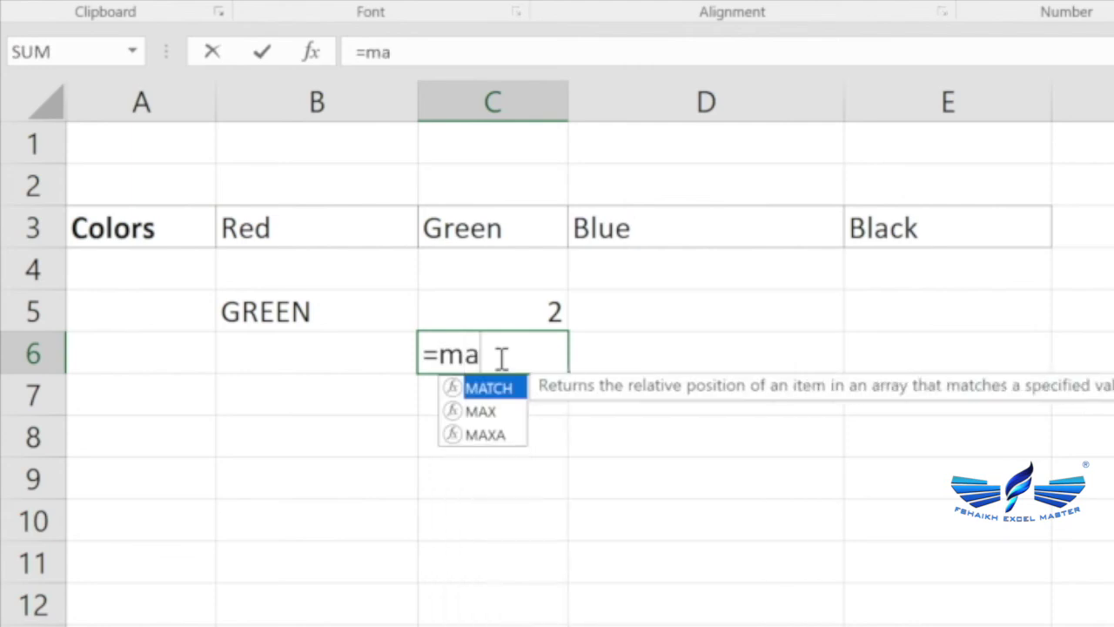
pyautogui.press('Tab')
pyautogui.click(291, 317)
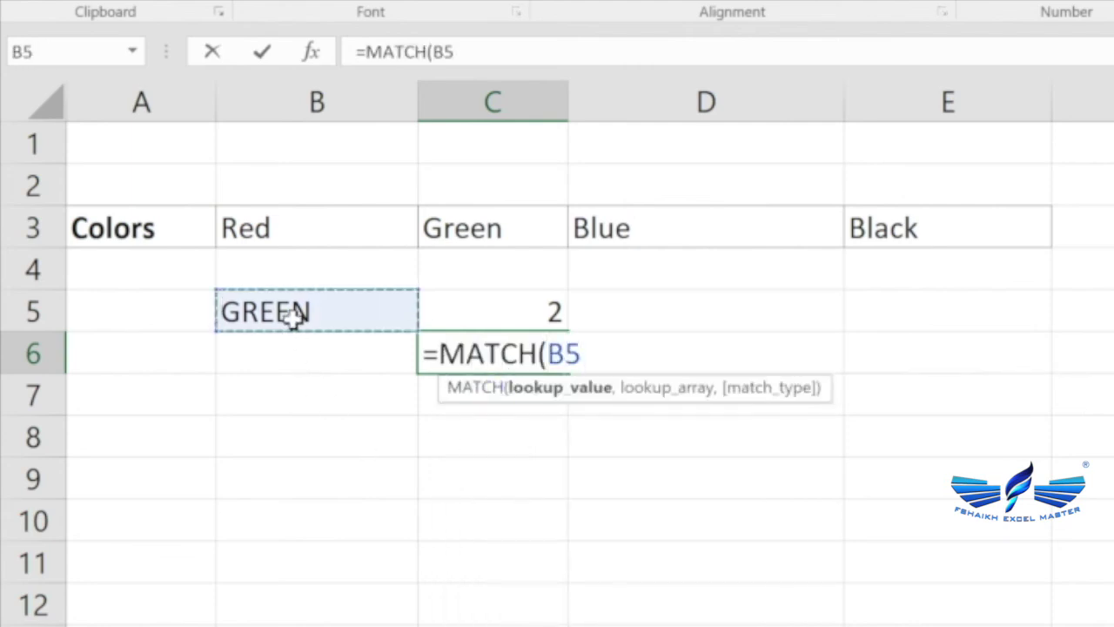
pyautogui.write(',')
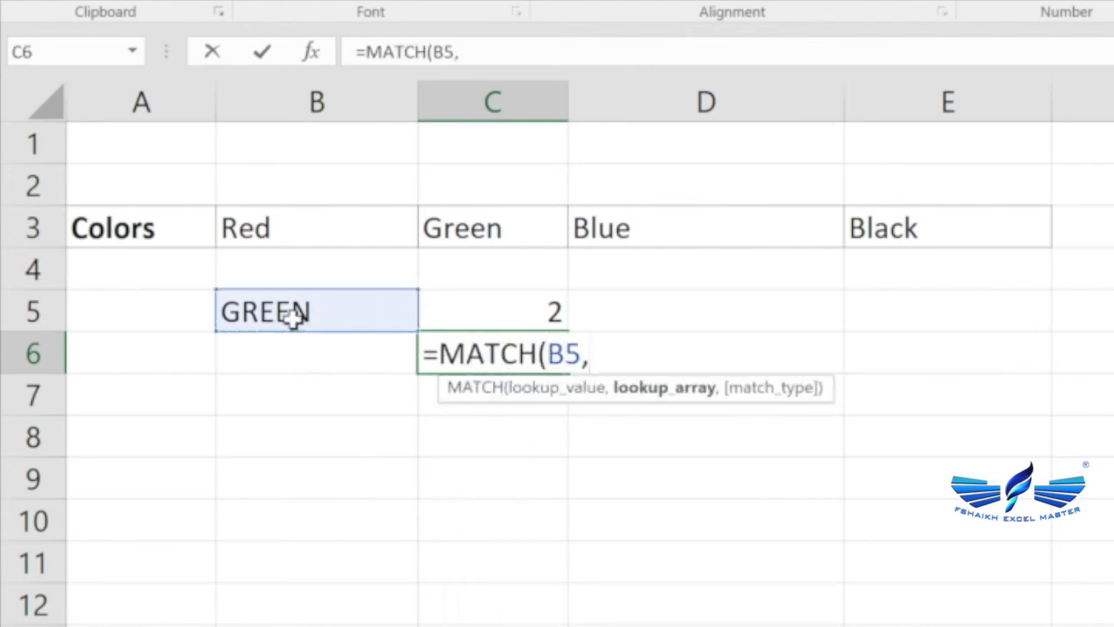
# Use A3:E3 as C6's lookup range with 0 - Exact match and commit it.
pyautogui.click(154, 224)
pyautogui.hotkey('ctrl', 'shift', 'Right')
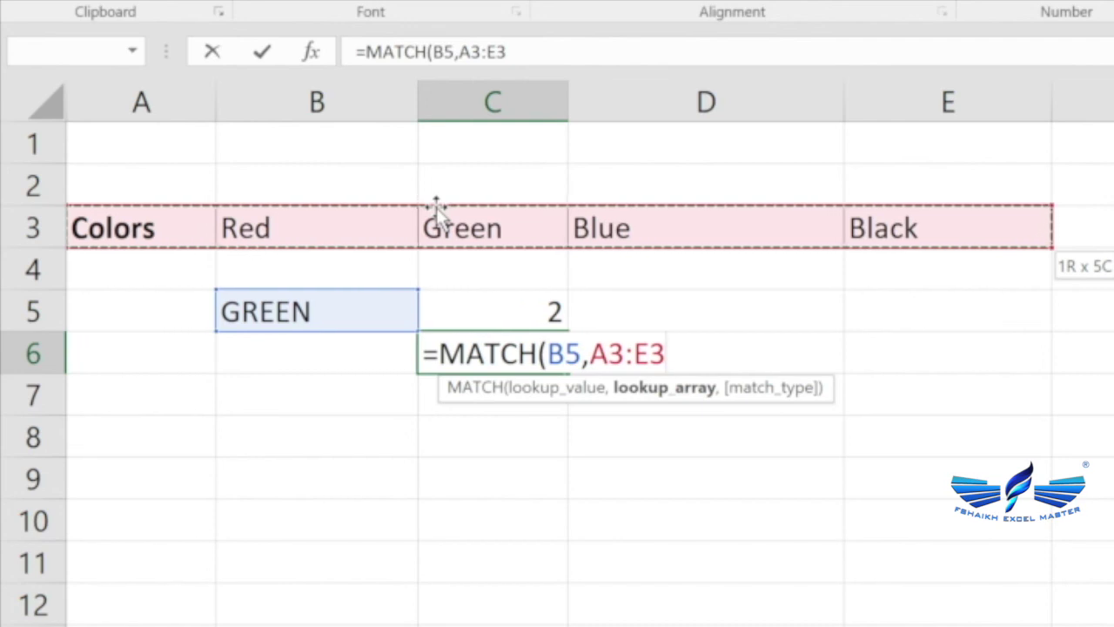
pyautogui.write(',')
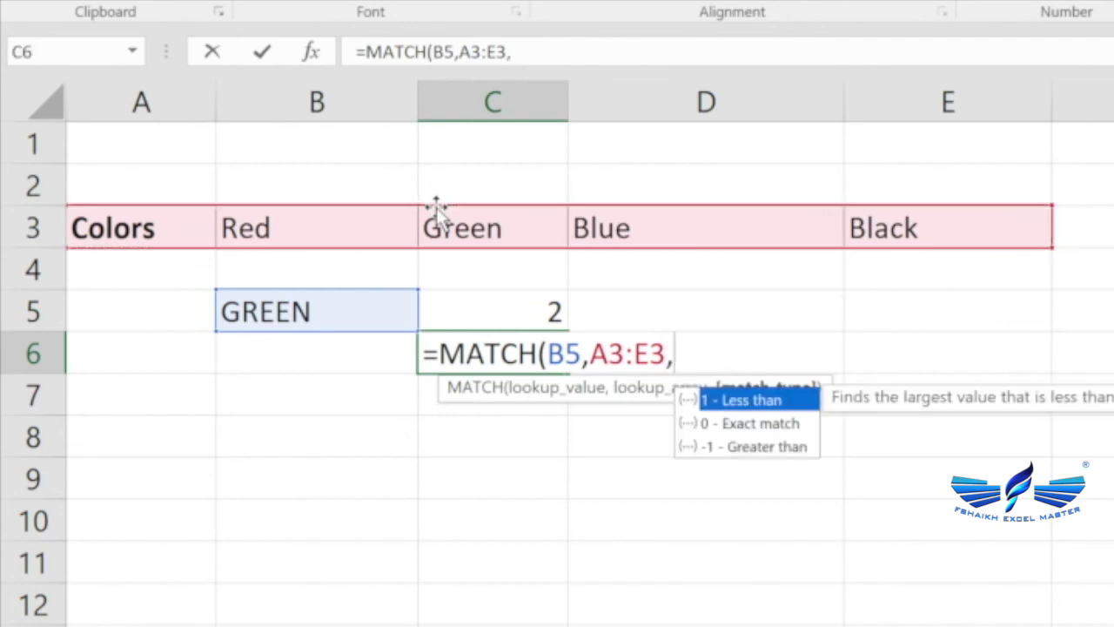
pyautogui.press('Down')
pyautogui.press('Tab')
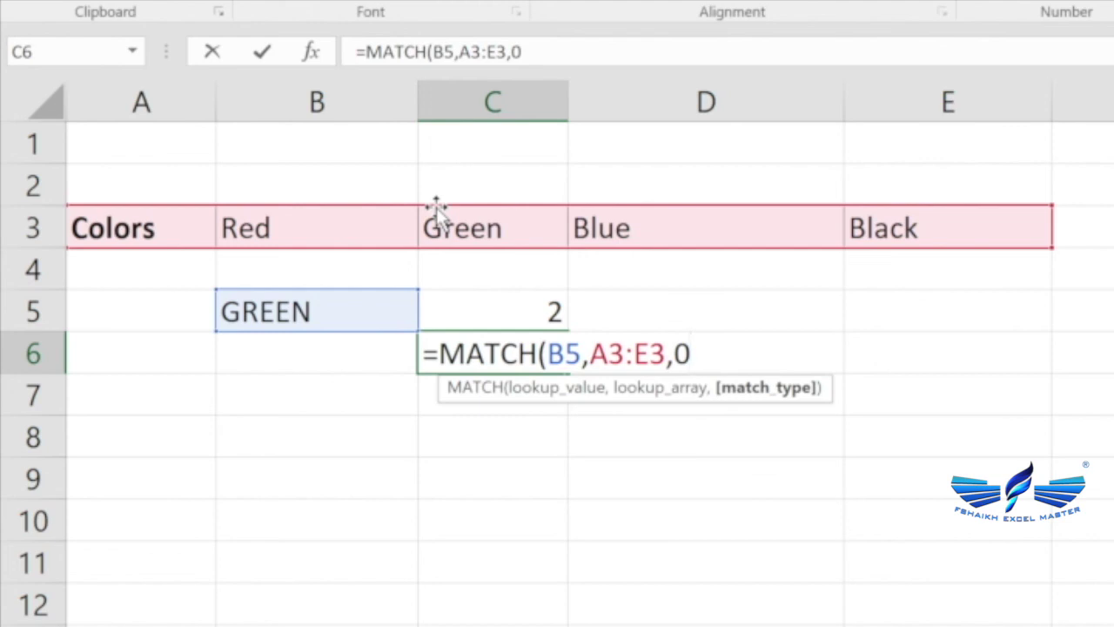
pyautogui.write(')')
pyautogui.hotkey('ctrl', 'Return')
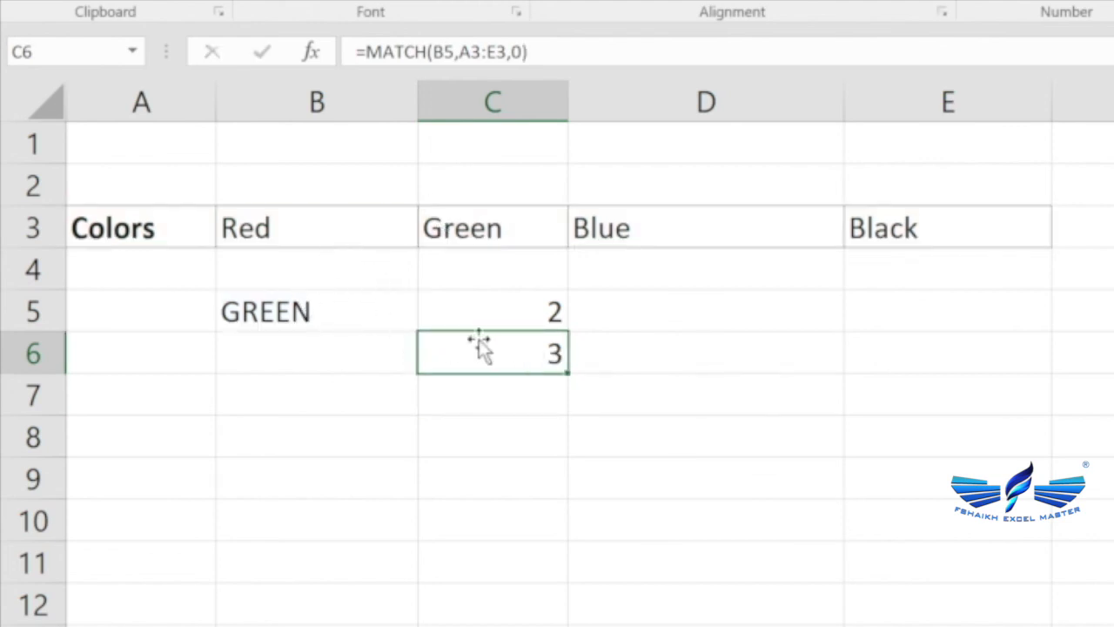
# Change B5 to Red and compare C5's result of 1 with C6's 2.
pyautogui.click(369, 321)
pyautogui.write('Red')
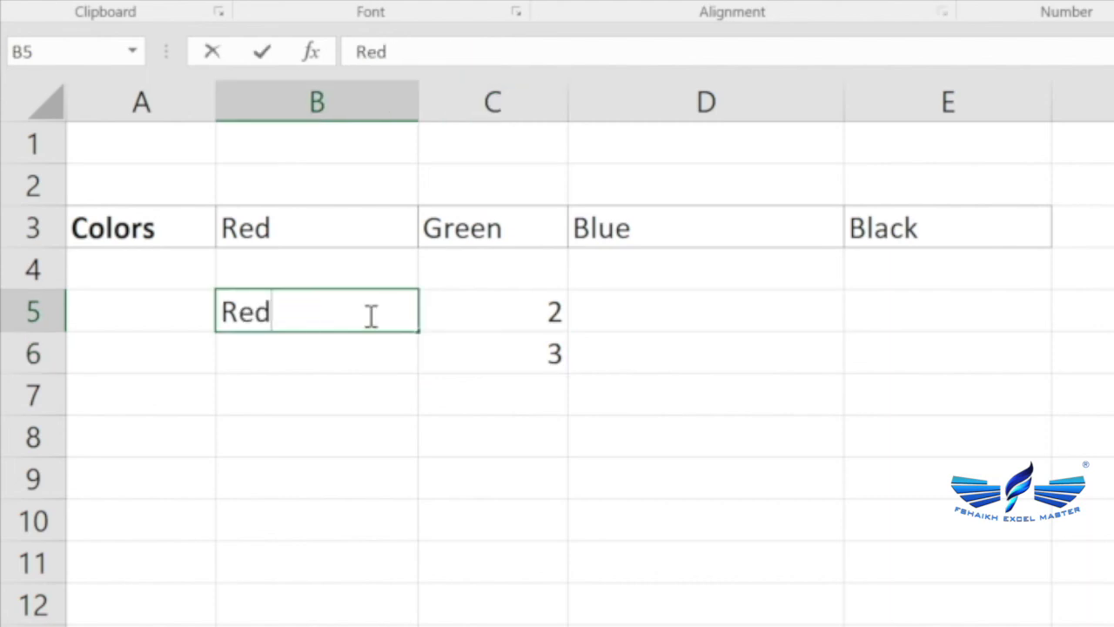
pyautogui.press('Return')
pyautogui.click(530, 309)
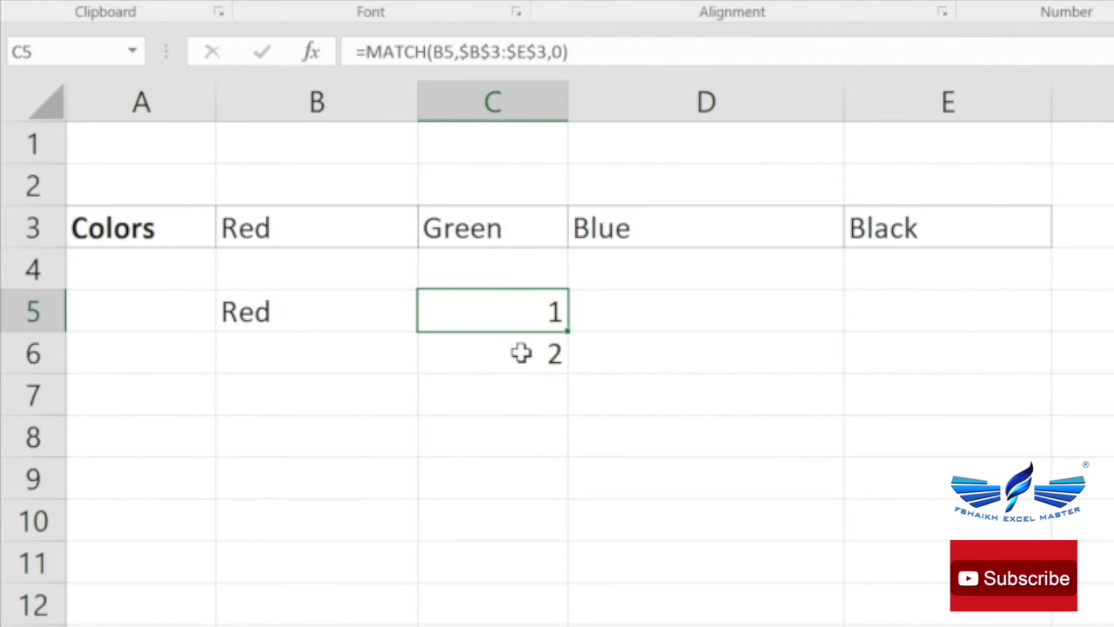
pyautogui.click(520, 352)
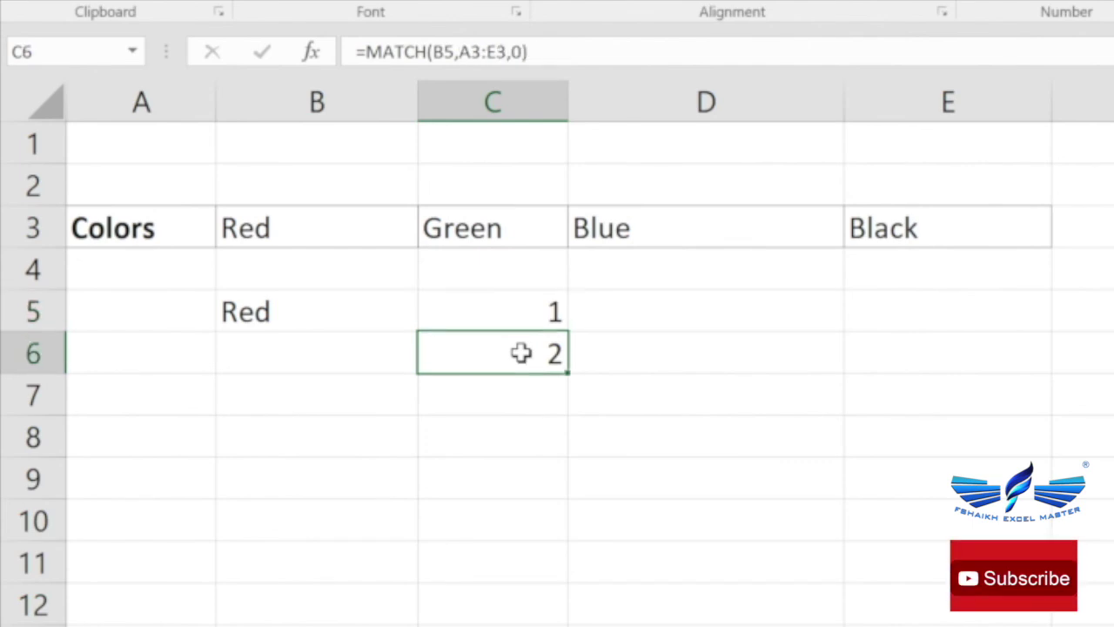
pyautogui.click(480, 51)
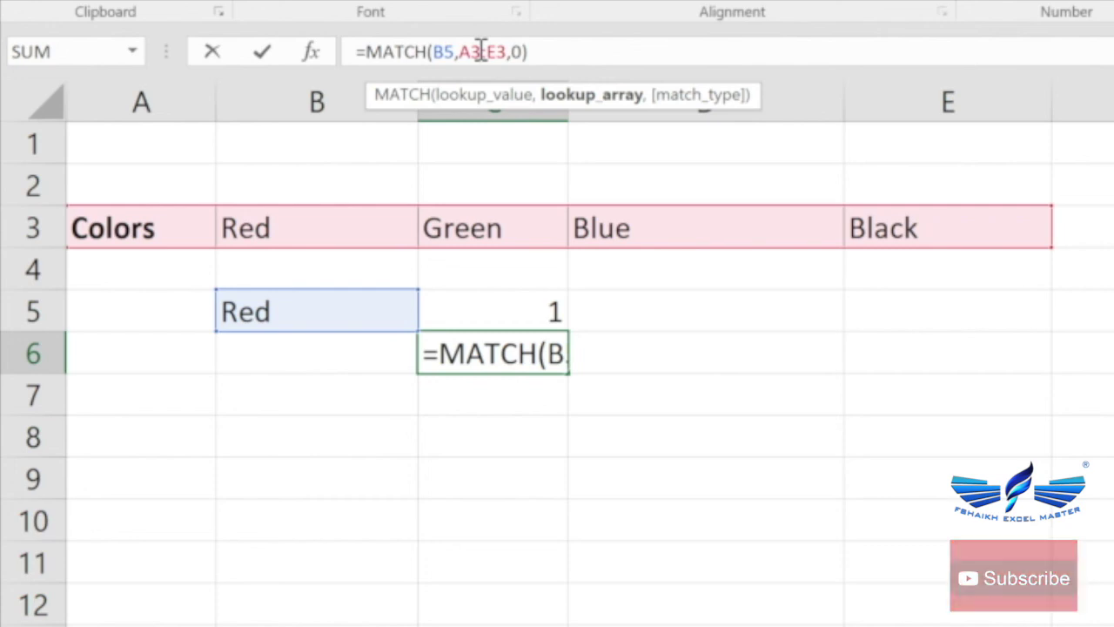
# Scroll down to the Countries list and open E25's country drop-down, currently USA.
pyautogui.hotkey('ctrl', 'Return')
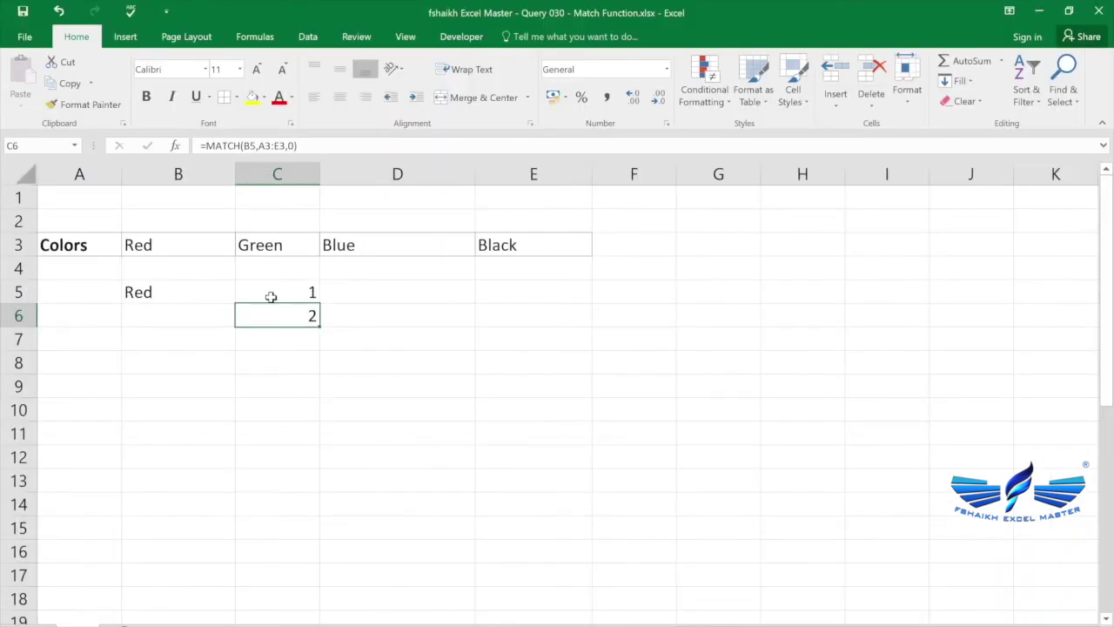
pyautogui.scroll(-3, 478, 319)
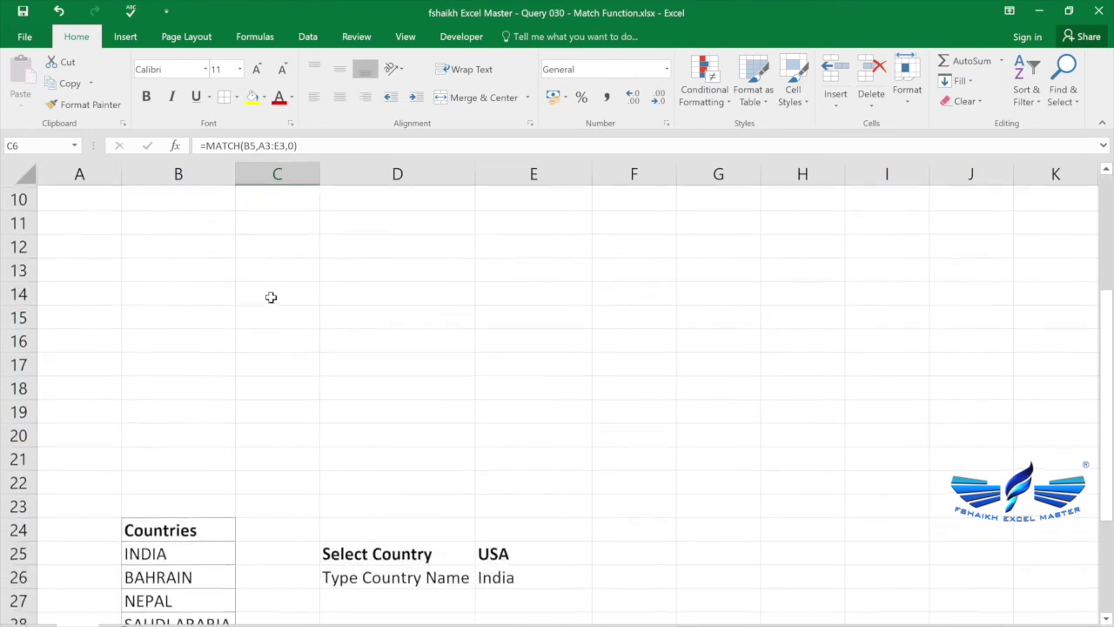
pyautogui.scroll(-2, 270, 298)
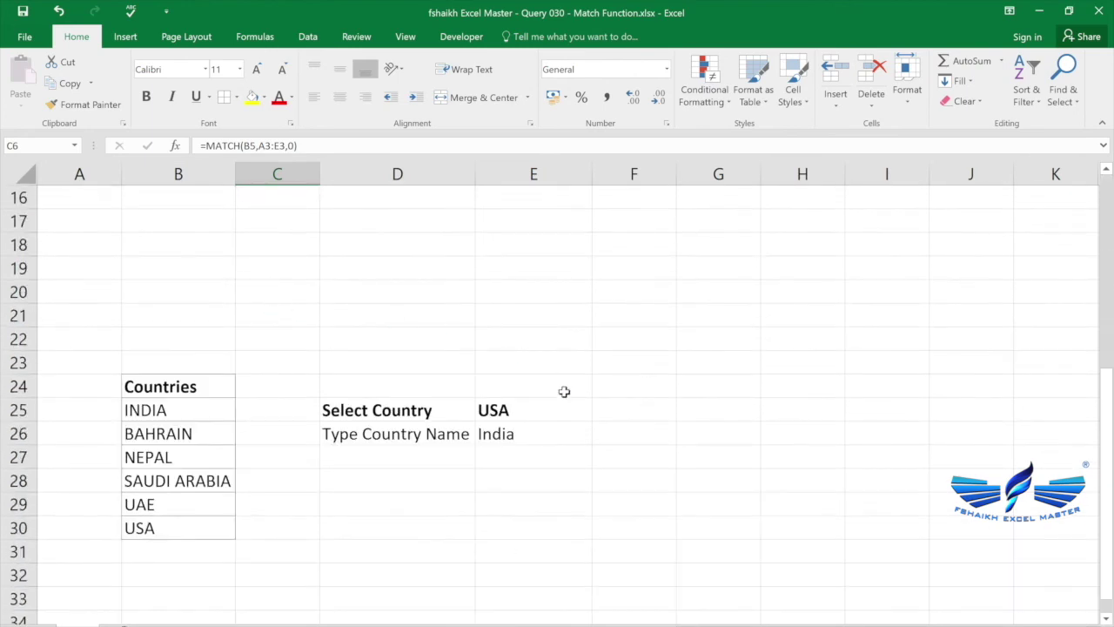
pyautogui.scroll(-1, 570, 374)
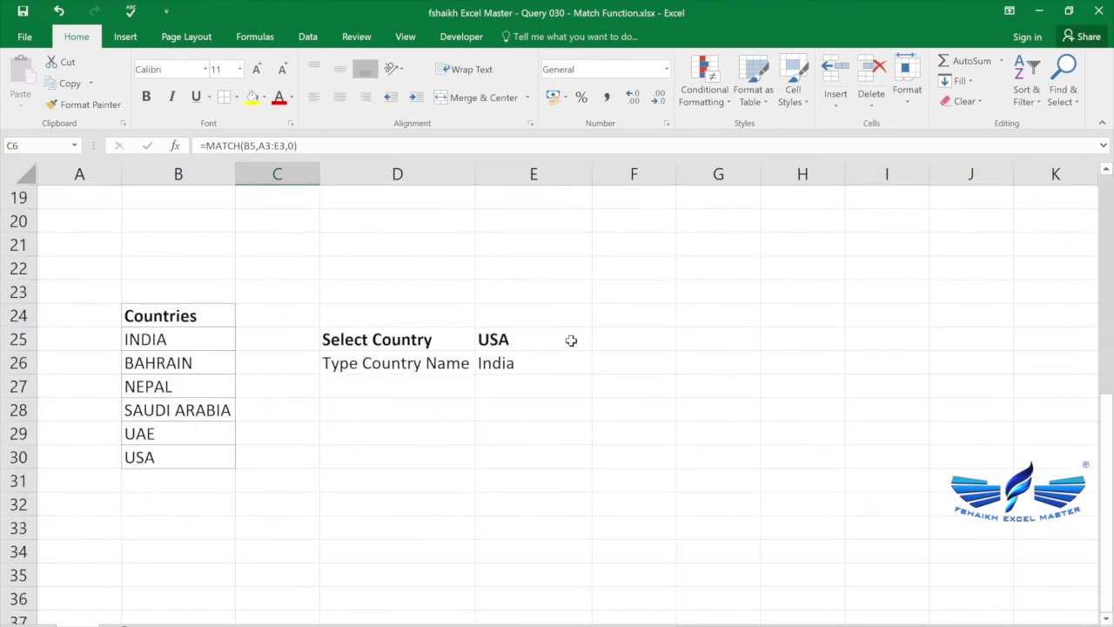
pyautogui.click(571, 341)
pyautogui.click(597, 344)
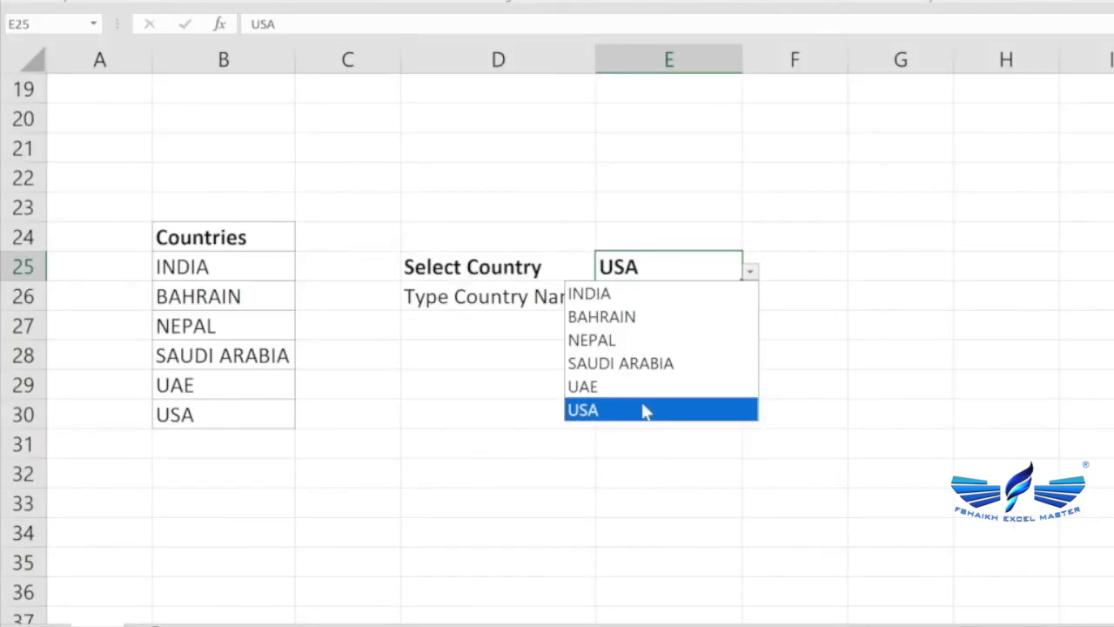
# Keep USA in E25 and start a MATCH in F25 with E25 as lookup value.
pyautogui.click(515, 453)
pyautogui.click(629, 332)
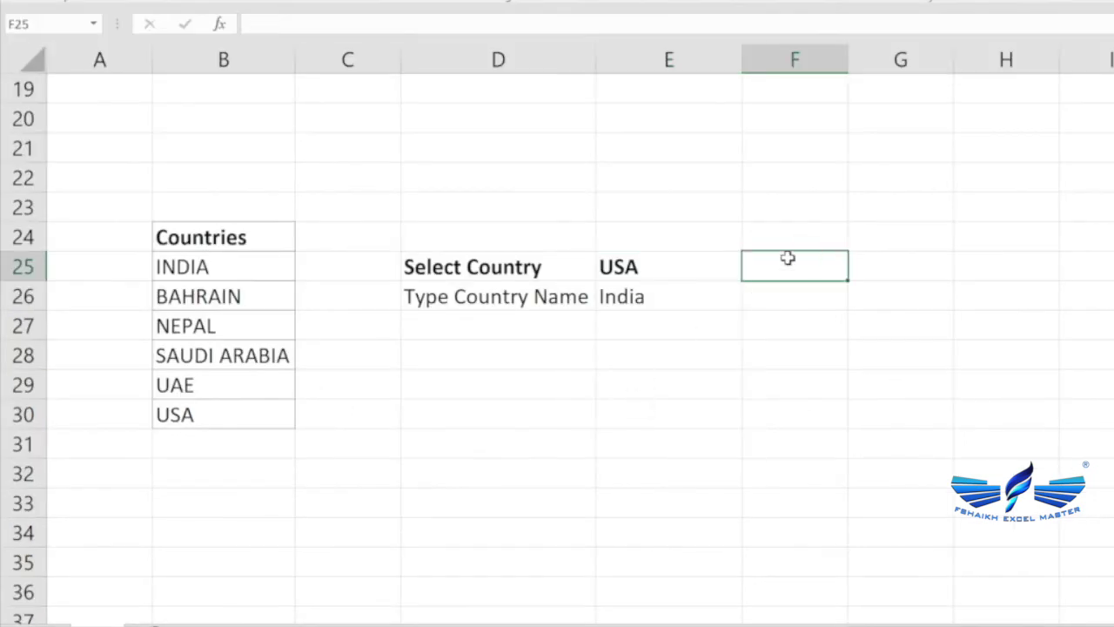
pyautogui.write('=ma')
pyautogui.press('Tab')
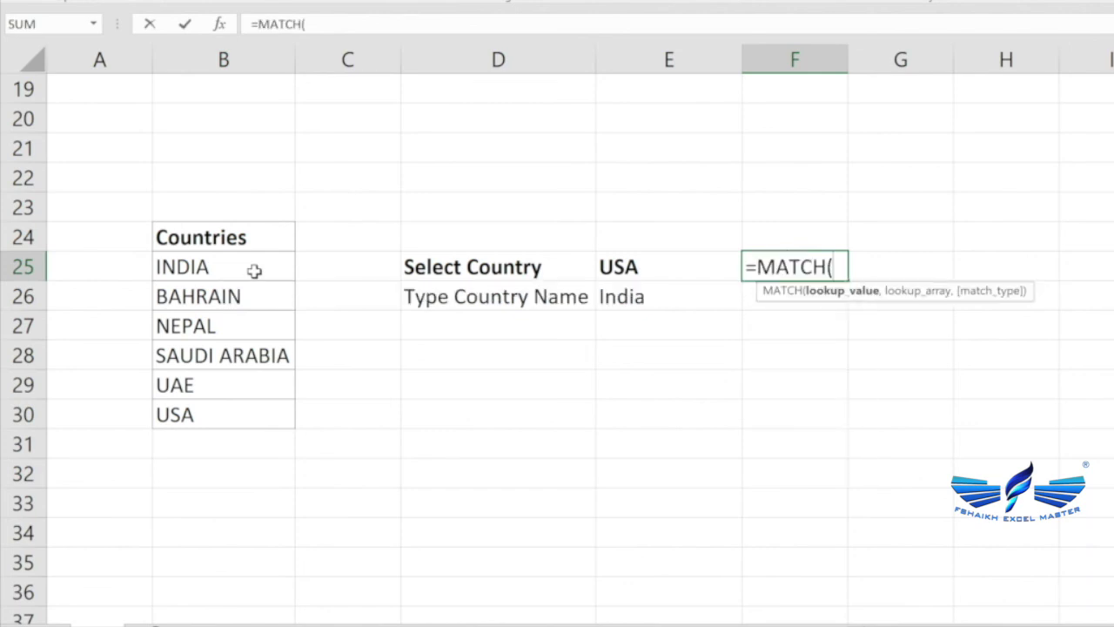
pyautogui.click(613, 265)
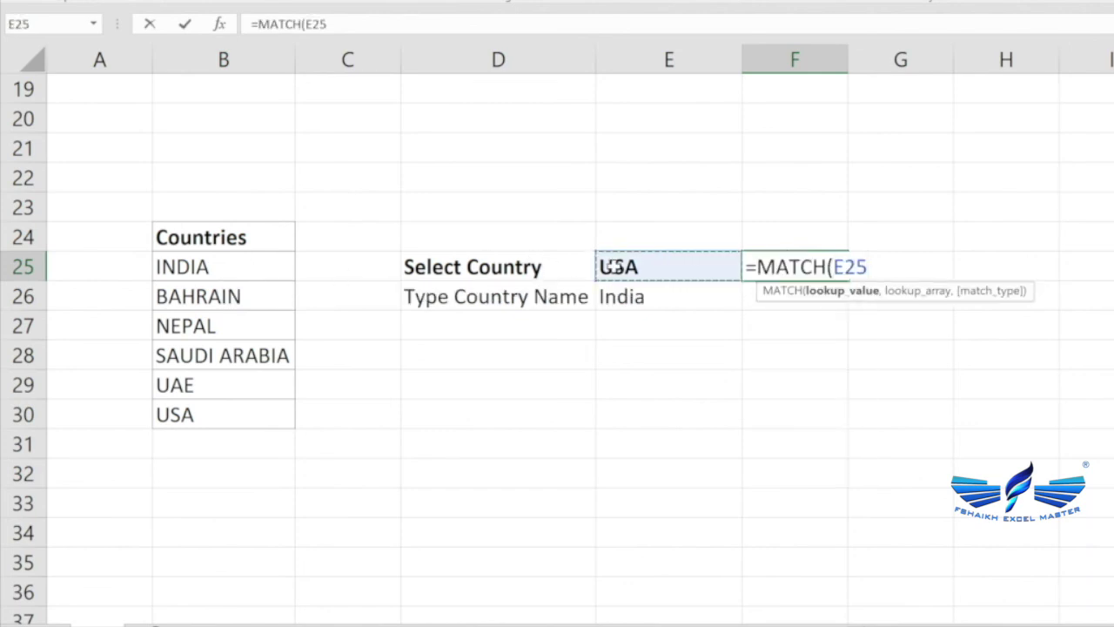
pyautogui.write(',')
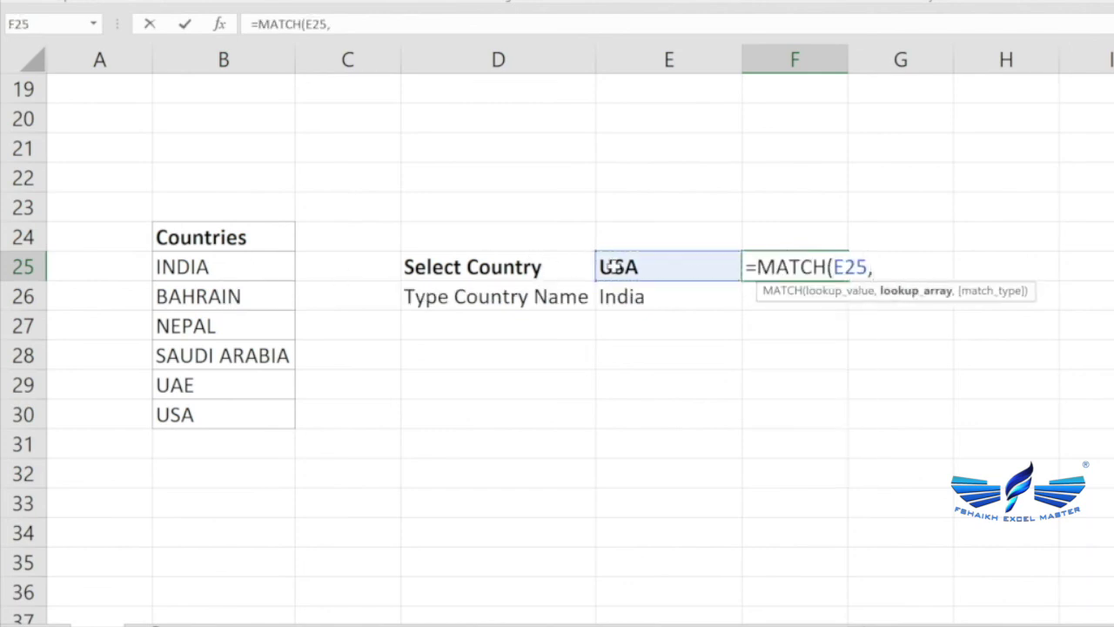
# Finish F25's MATCH with absolute range $B$25:$B$30 and exact match 0, returning 6.
pyautogui.click(263, 266)
pyautogui.moveTo(264, 265); pyautogui.dragTo(259, 403)
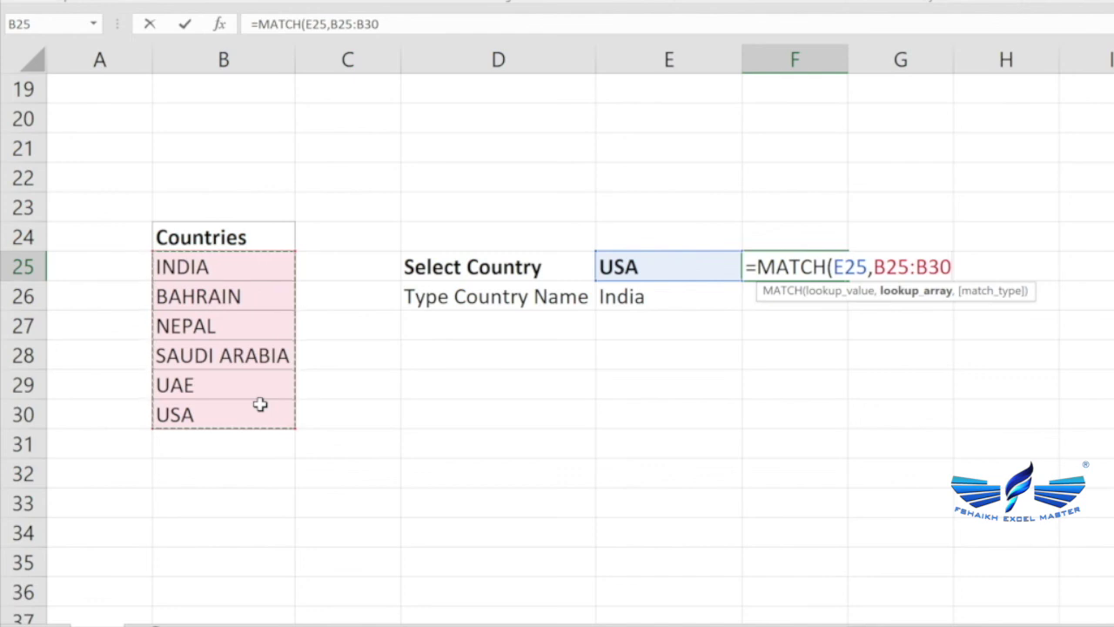
pyautogui.press('F4')
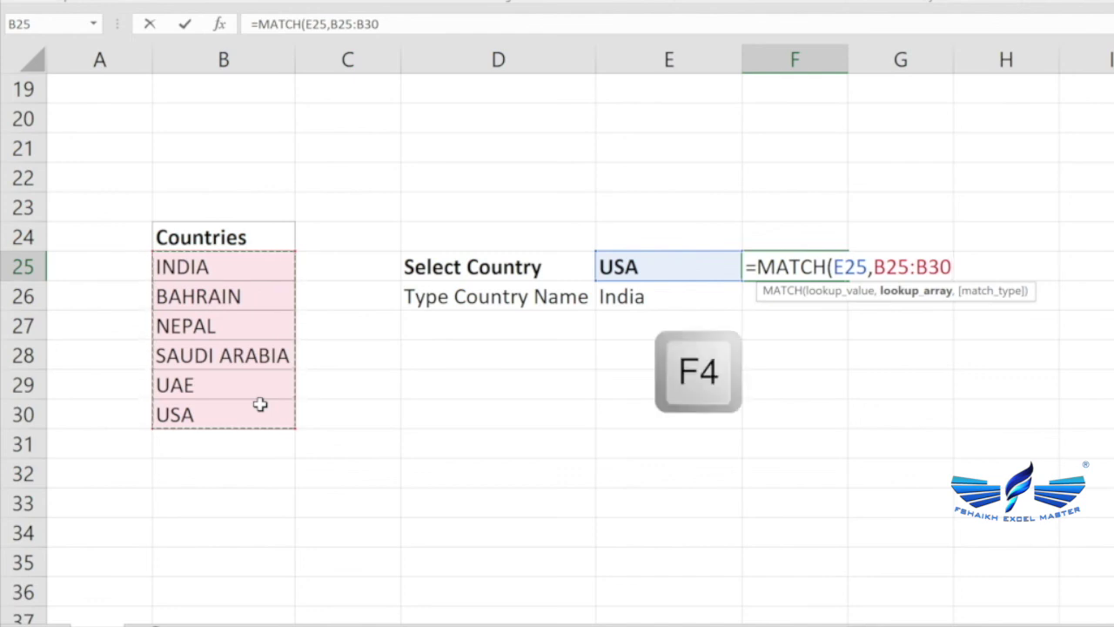
pyautogui.press('F4')
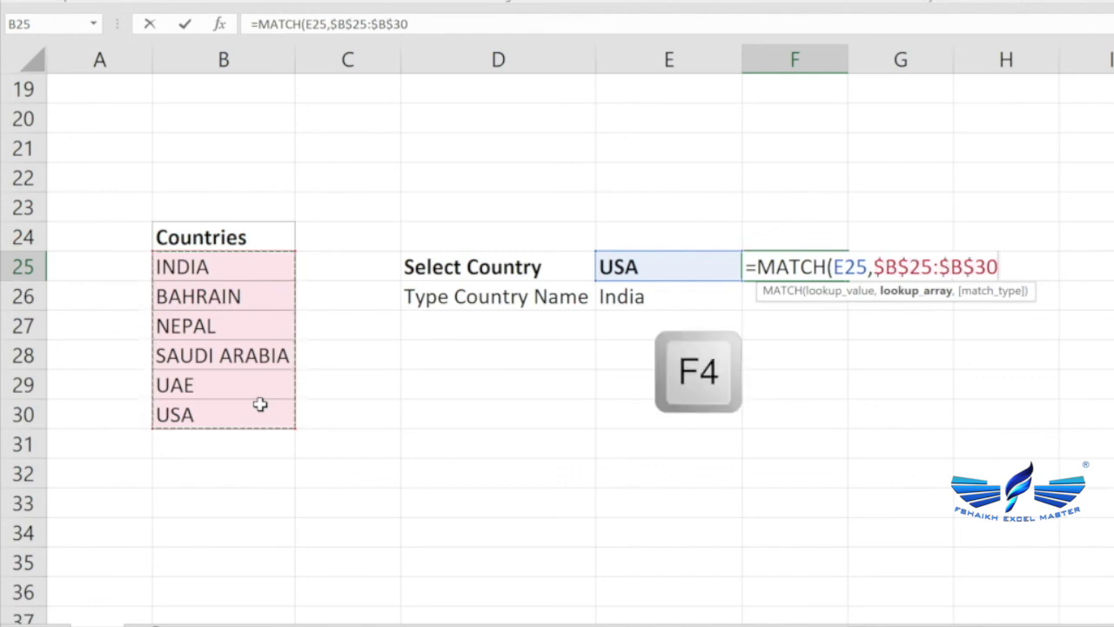
pyautogui.write(',')
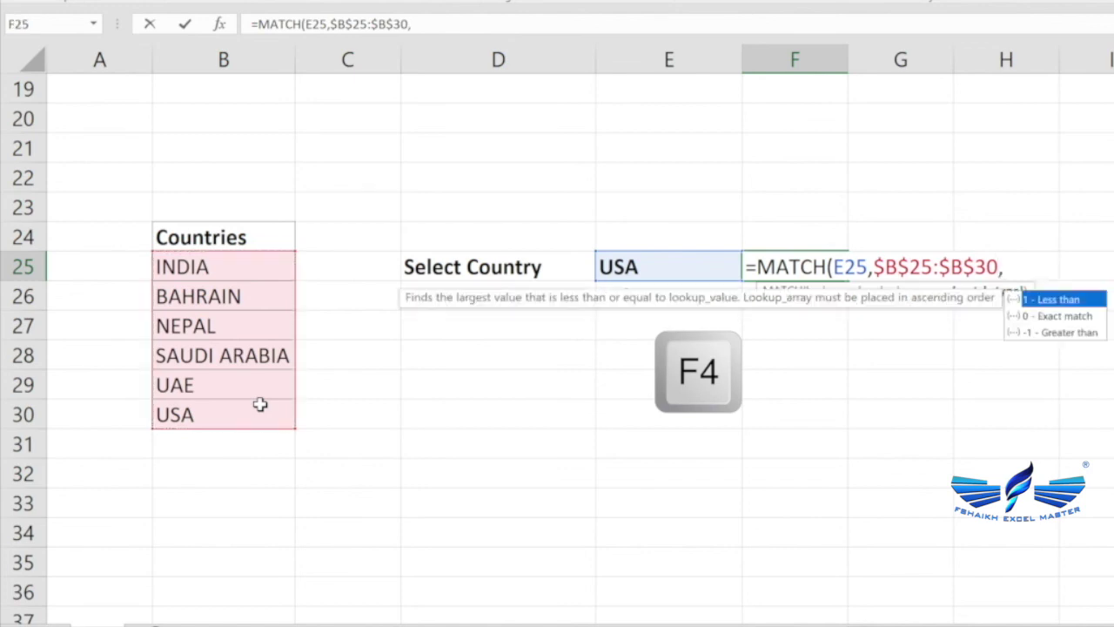
pyautogui.press('Down')
pyautogui.press('Tab')
pyautogui.write(')')
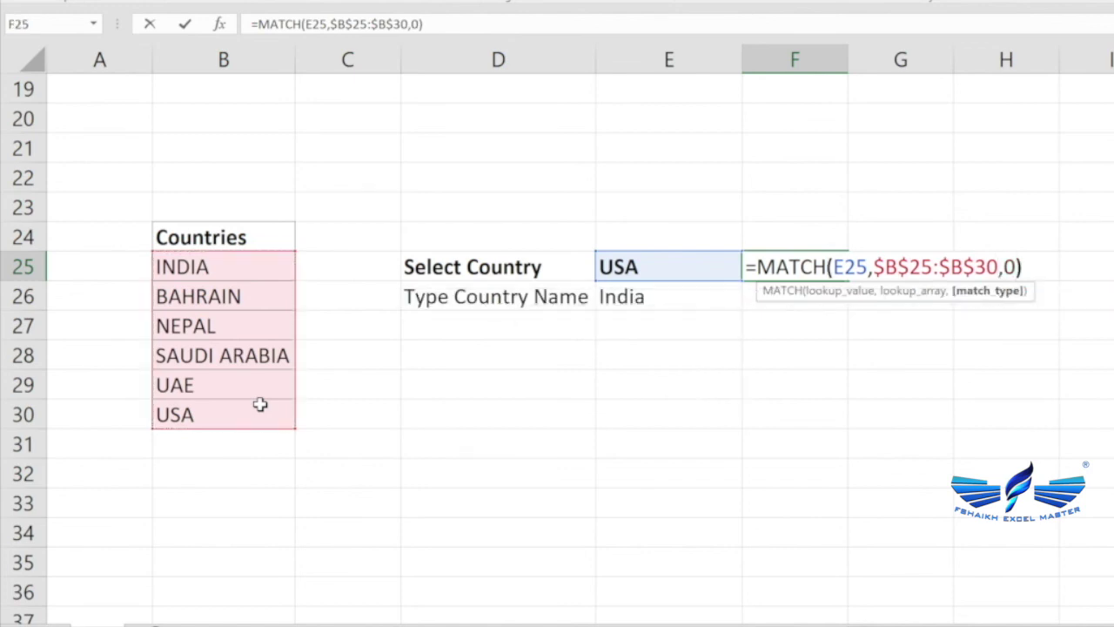
pyautogui.press('Return')
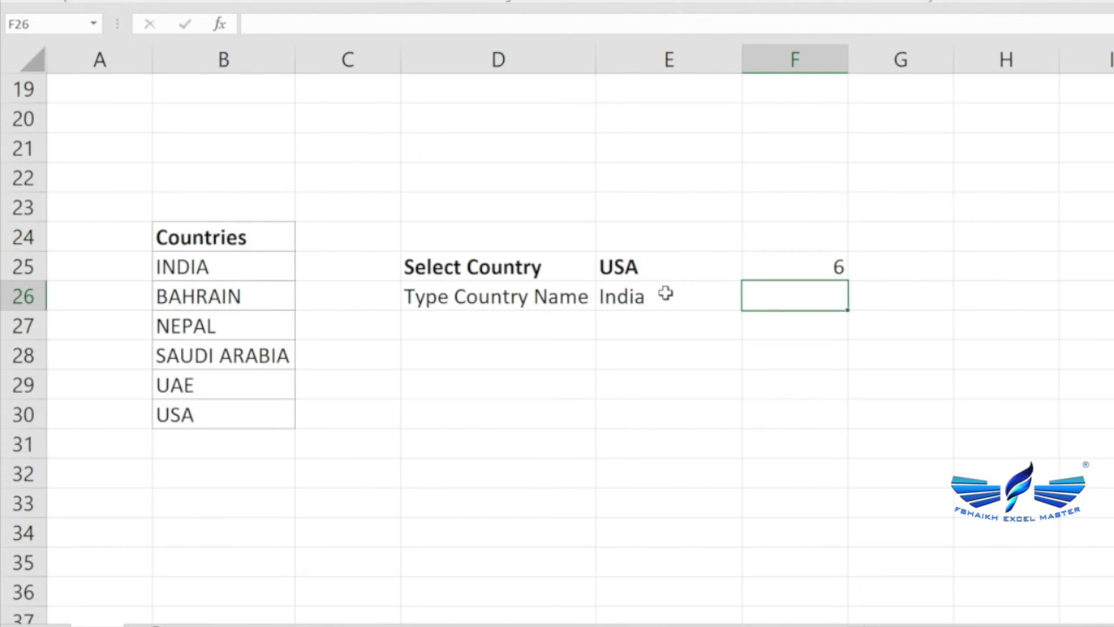
# Fill F25's MATCH down to F26 and change E26's country to UAE.
pyautogui.hotkey('ctrl', 'd')
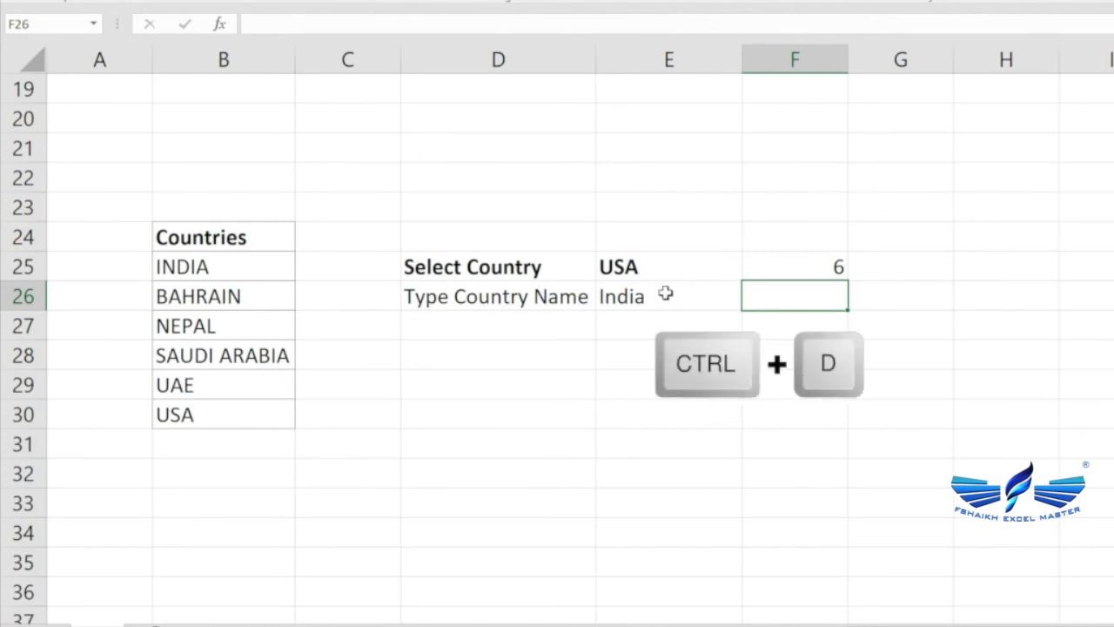
pyautogui.hotkey('ctrl', 'd')
pyautogui.click(666, 294)
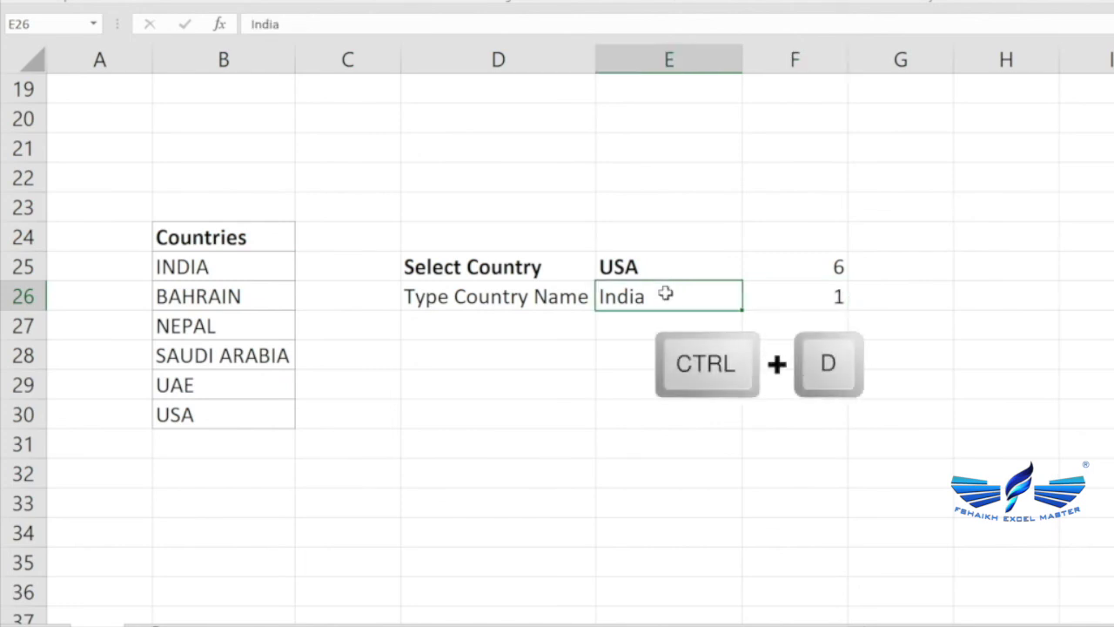
pyautogui.write('UAE')
pyautogui.press('Return')
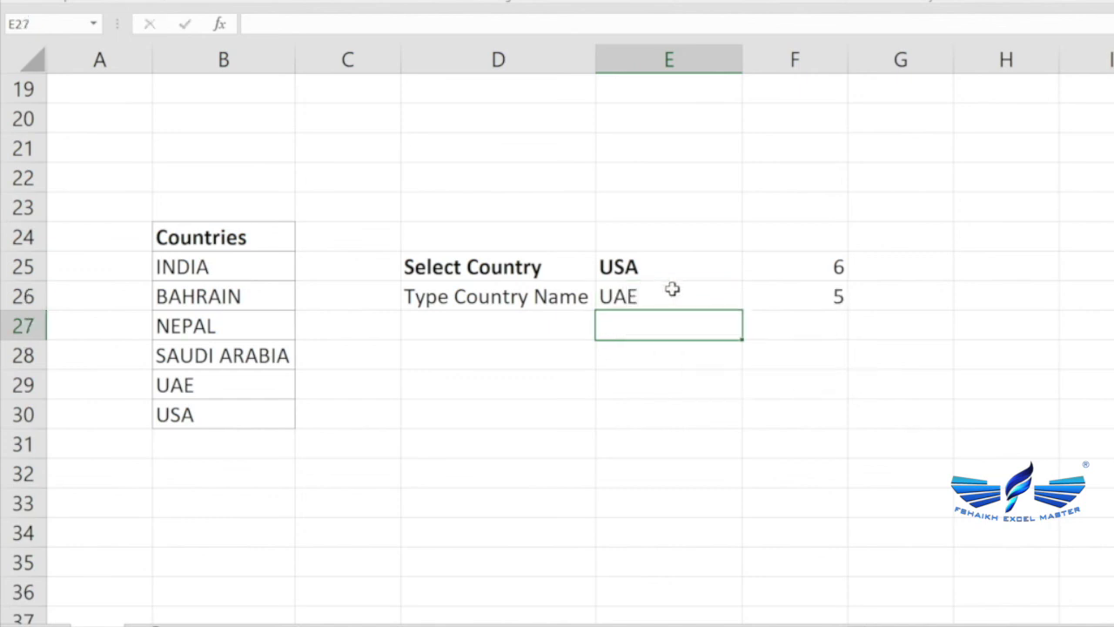
# Inspect F26's MATCH match type argument, which returns 5, without changing it.
pyautogui.click(799, 298)
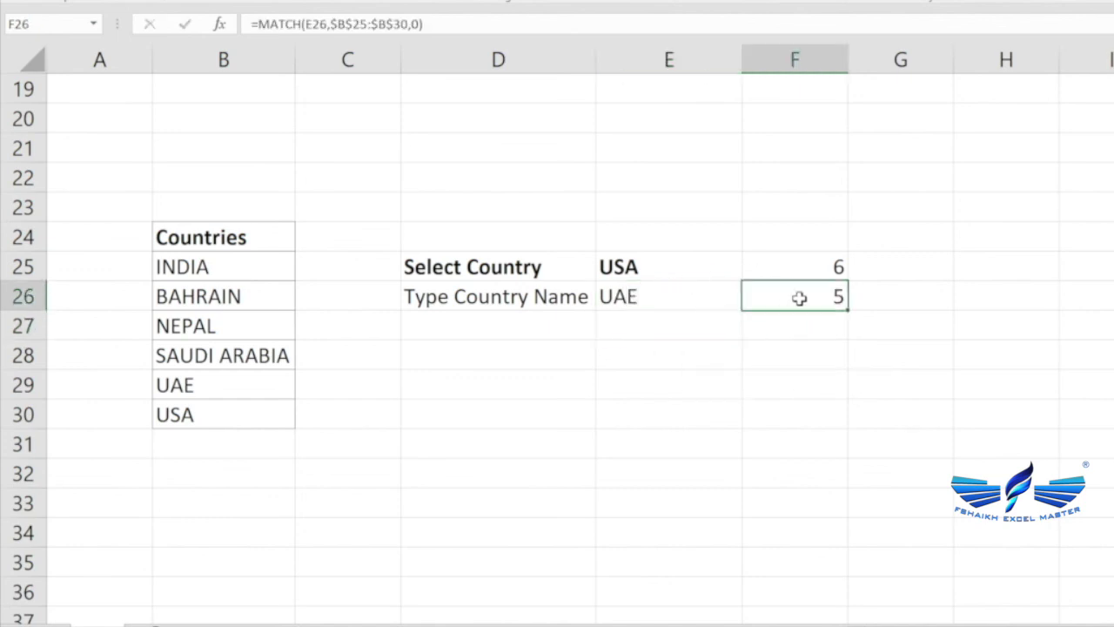
pyautogui.press('F2')
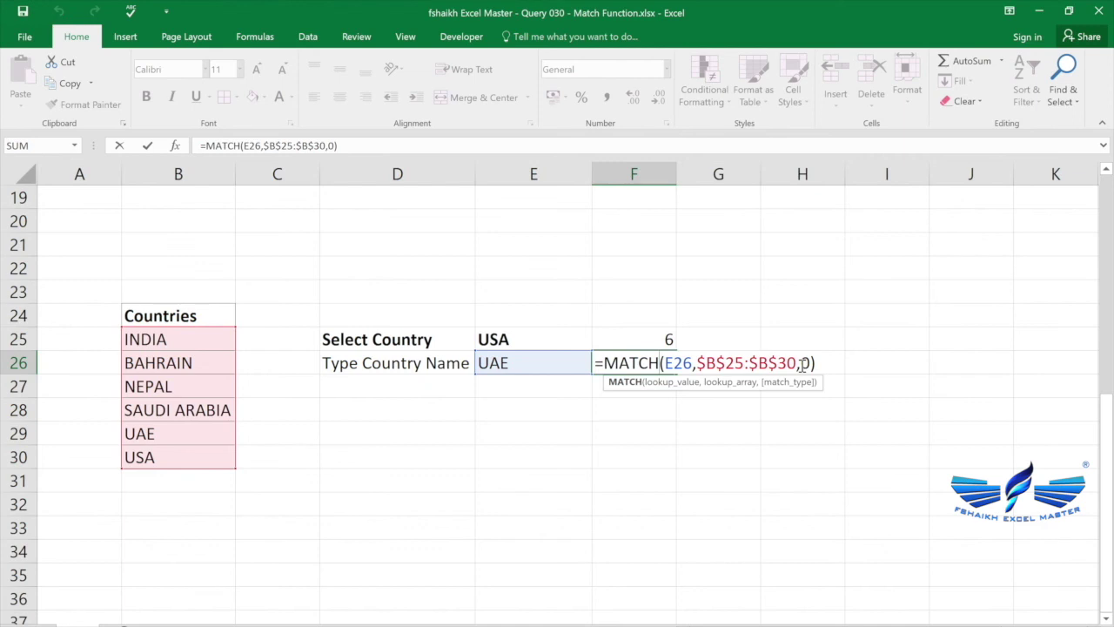
pyautogui.click(802, 364)
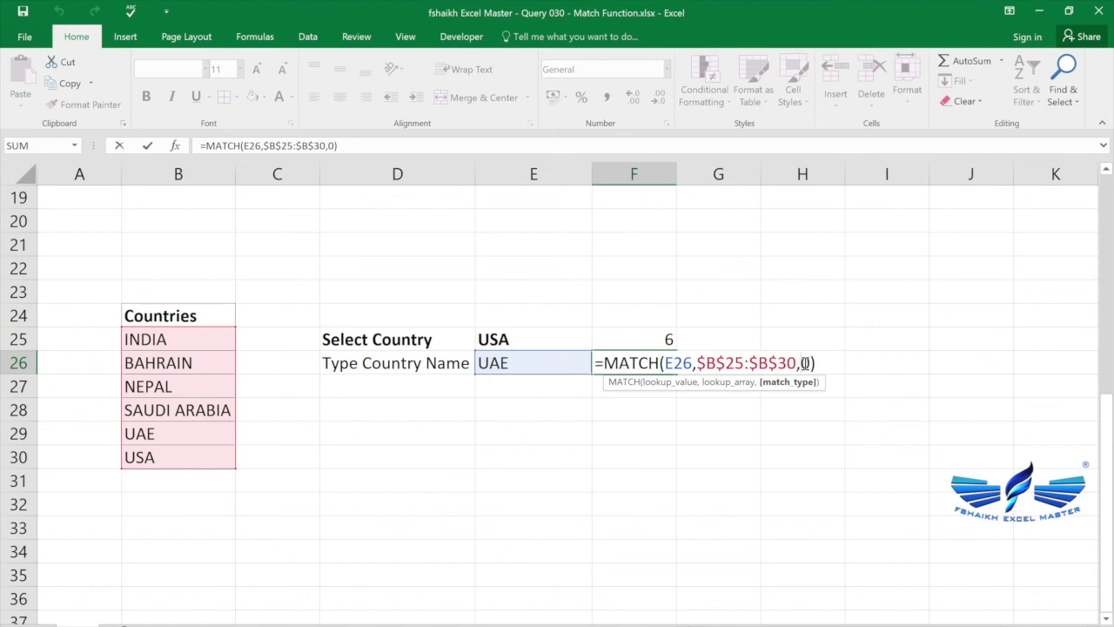
pyautogui.press('Escape')
# Custom-sort the Names and Points table by Points, Smallest to Largest.
pyautogui.hscroll(2, 806, 363)
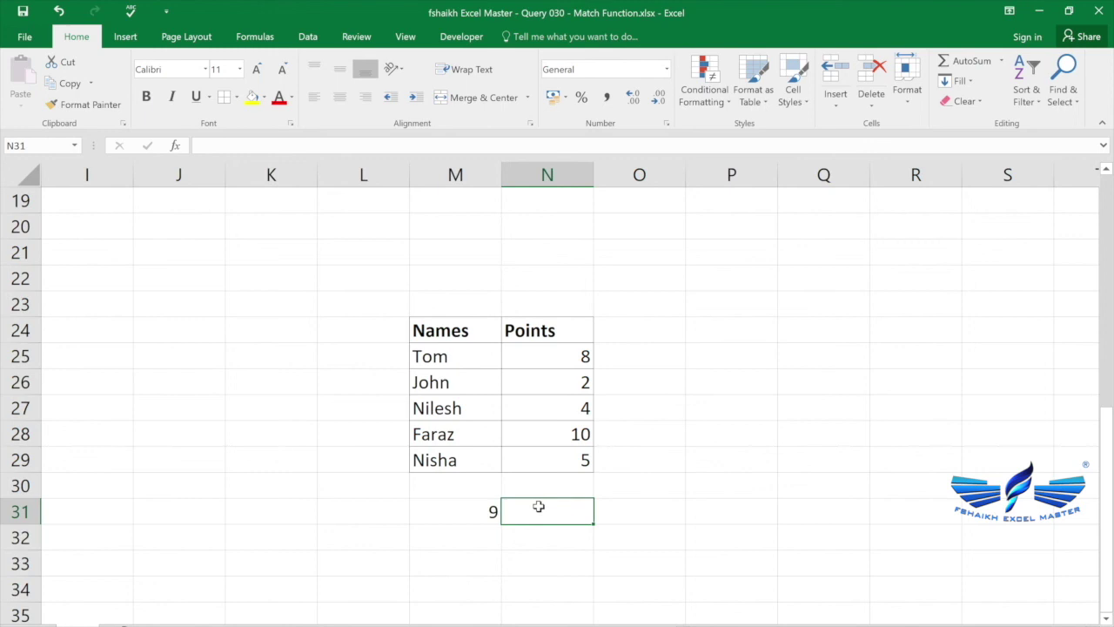
pyautogui.click(496, 351)
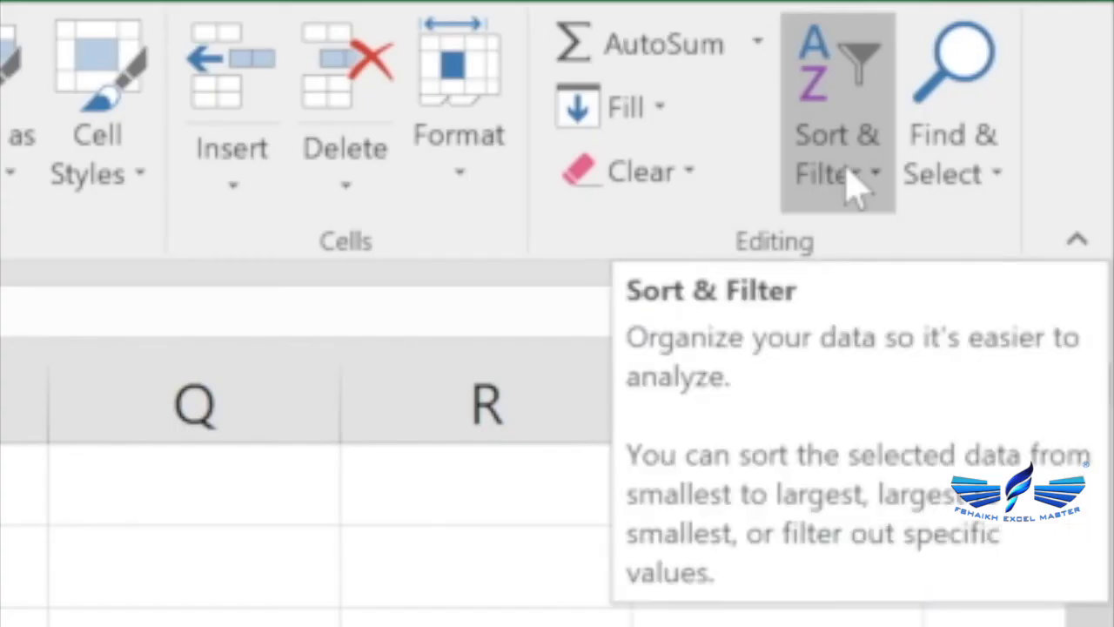
pyautogui.click(1032, 104)
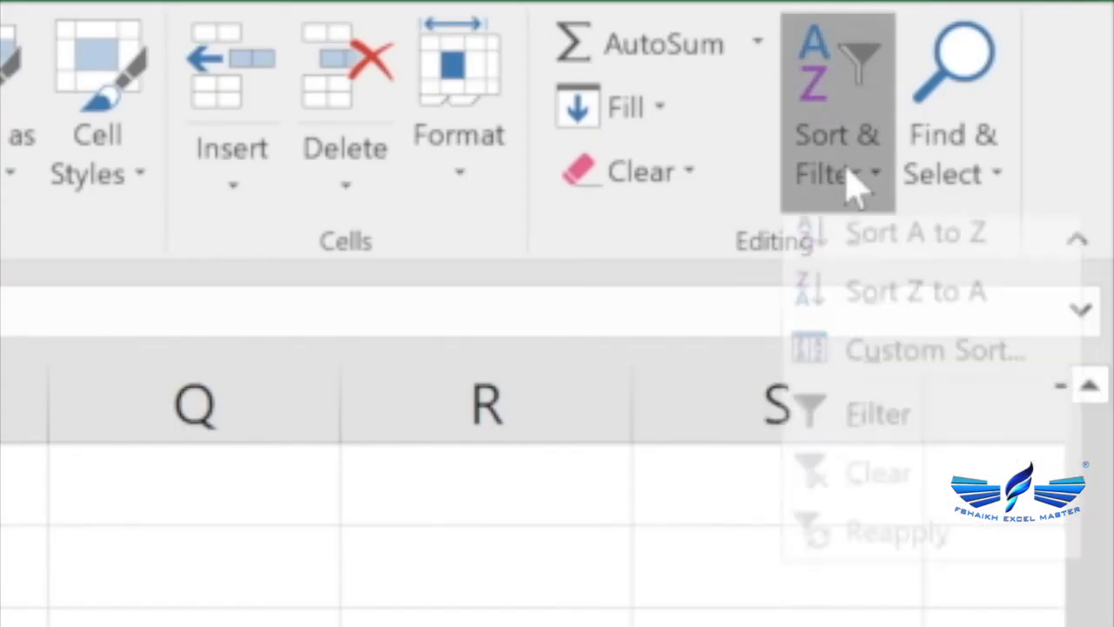
pyautogui.click(876, 350)
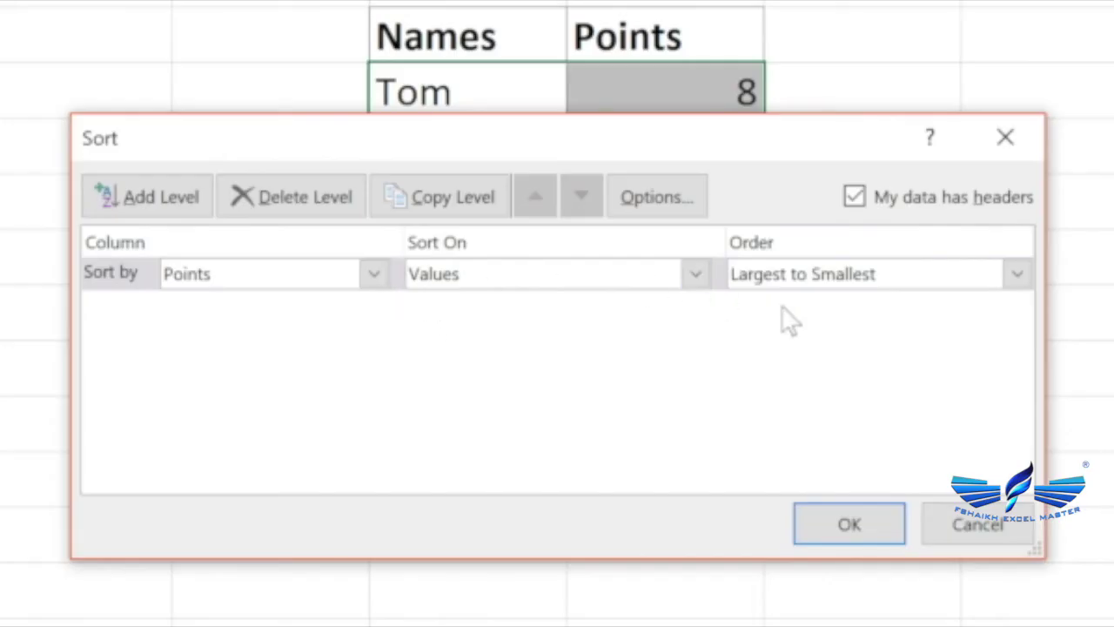
pyautogui.click(1012, 276)
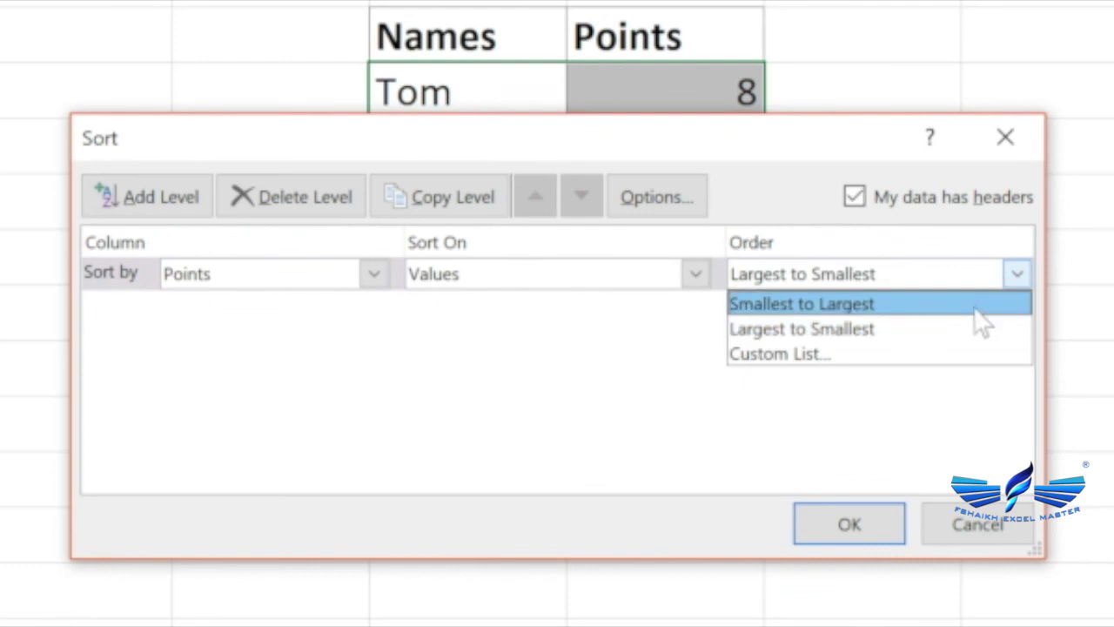
pyautogui.click(975, 310)
pyautogui.click(835, 519)
# Enter =MATCH(M31,$N$25:$N$29,1) in N31 beside the lookup value 9.
pyautogui.click(490, 428)
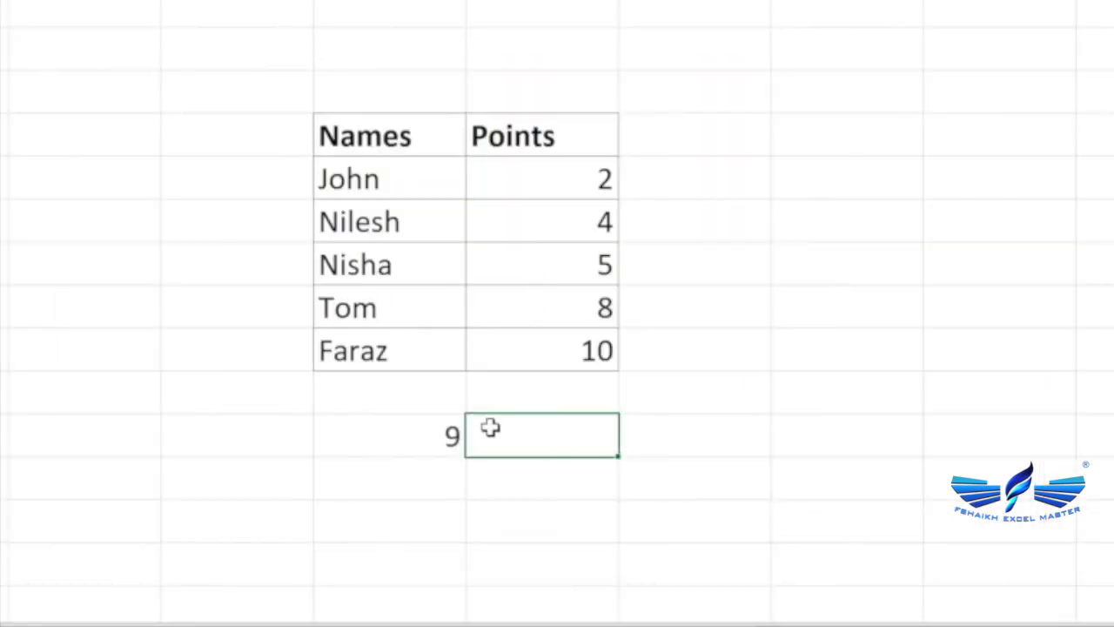
pyautogui.write('=mat')
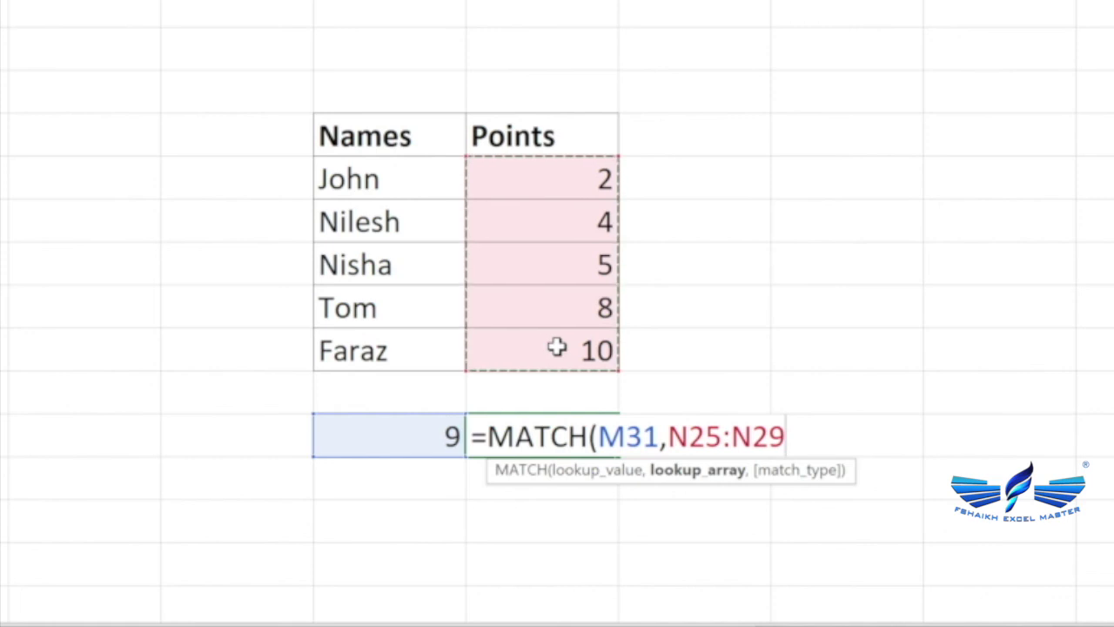
pyautogui.press('F4')
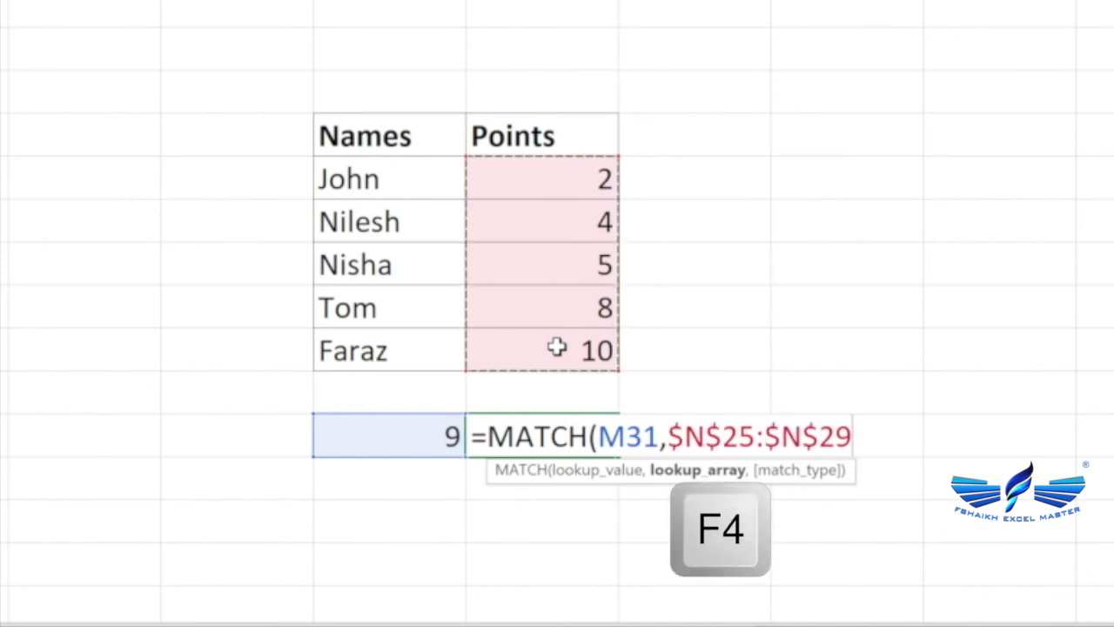
pyautogui.write(',')
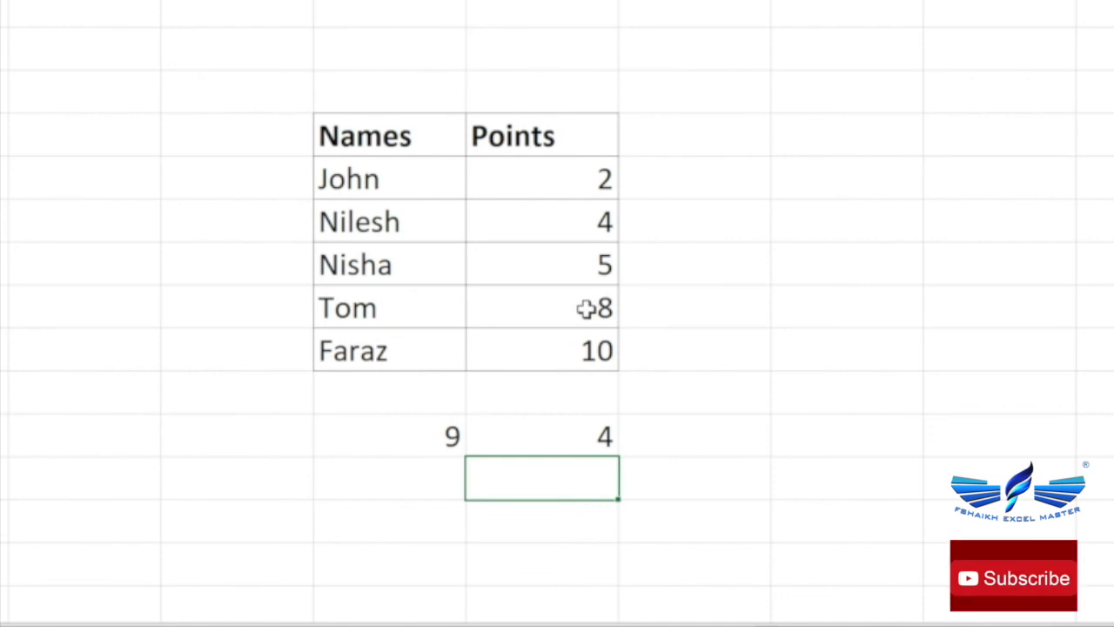
# Change the lookup value in M31 from 9 to 6, so N31 returns 3.
pyautogui.click(585, 321)
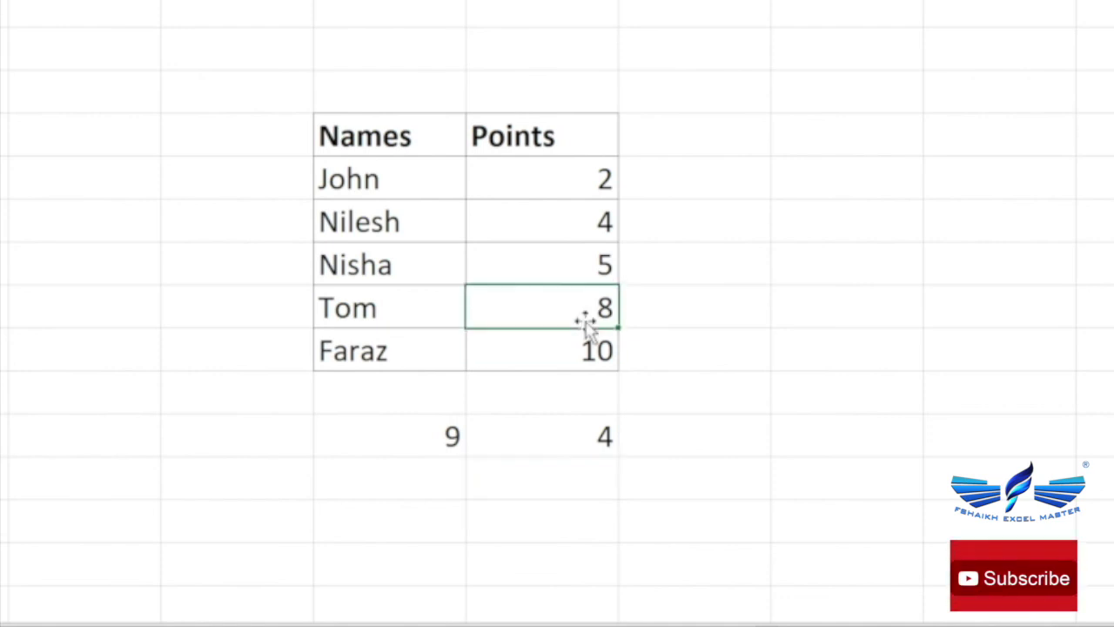
pyautogui.click(426, 444)
pyautogui.write('6')
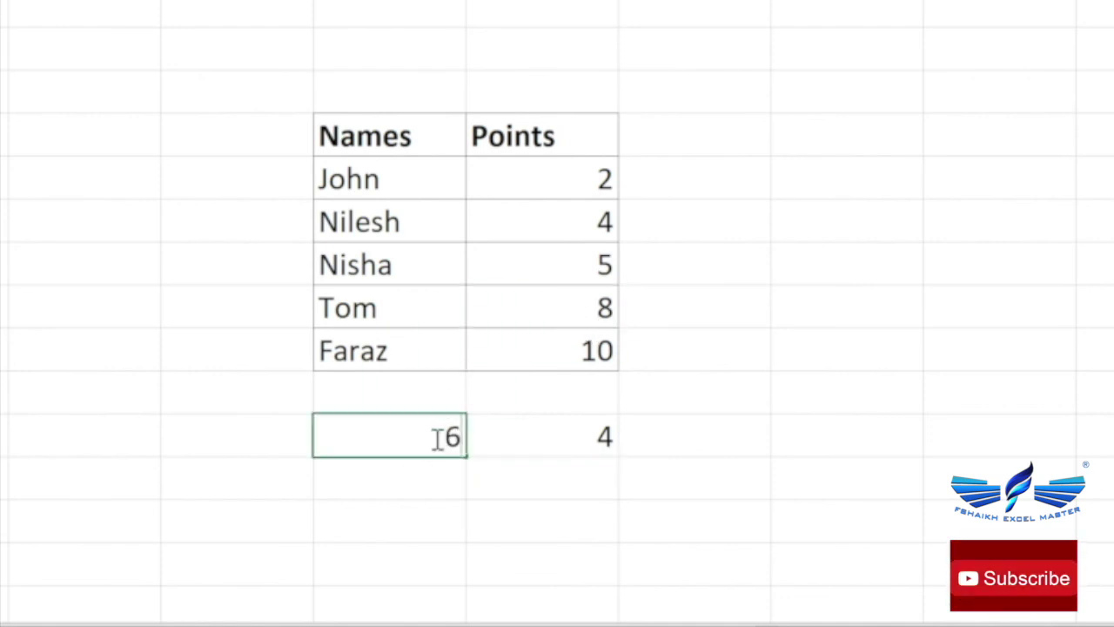
pyautogui.press('Return')
pyautogui.click(450, 436)
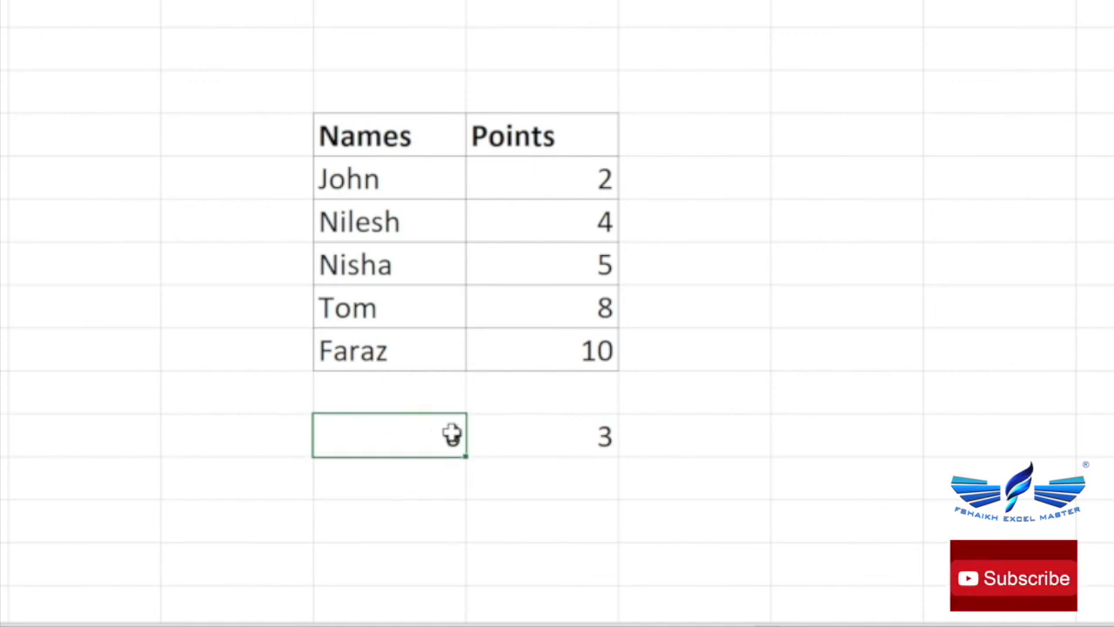
# Set M31 to 3 and add the row 33 note 'Match 1' / 'values must in ascending order'.
pyautogui.write('3')
pyautogui.hotkey('ctrl', 'Return')
pyautogui.click(405, 523)
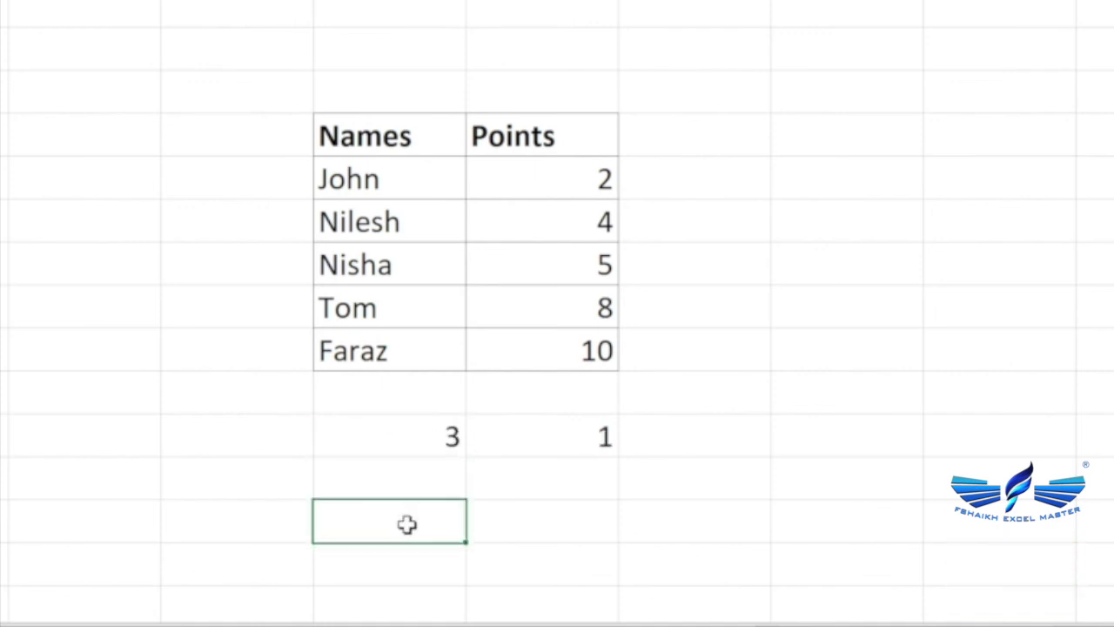
pyautogui.write('Match 1')
pyautogui.press('Tab')
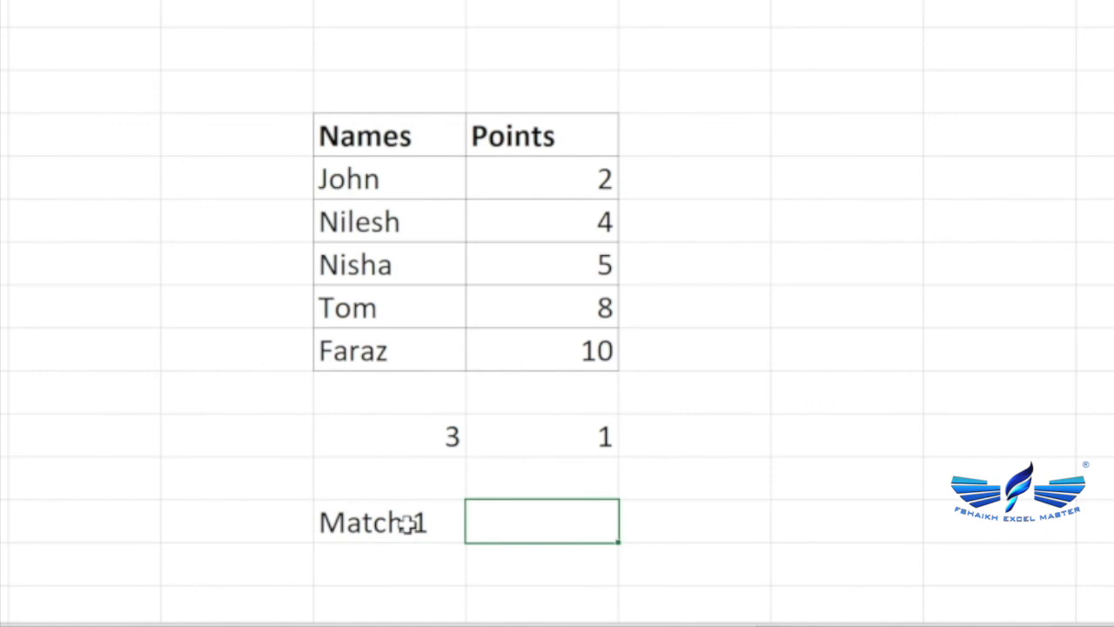
pyautogui.write('values must i')
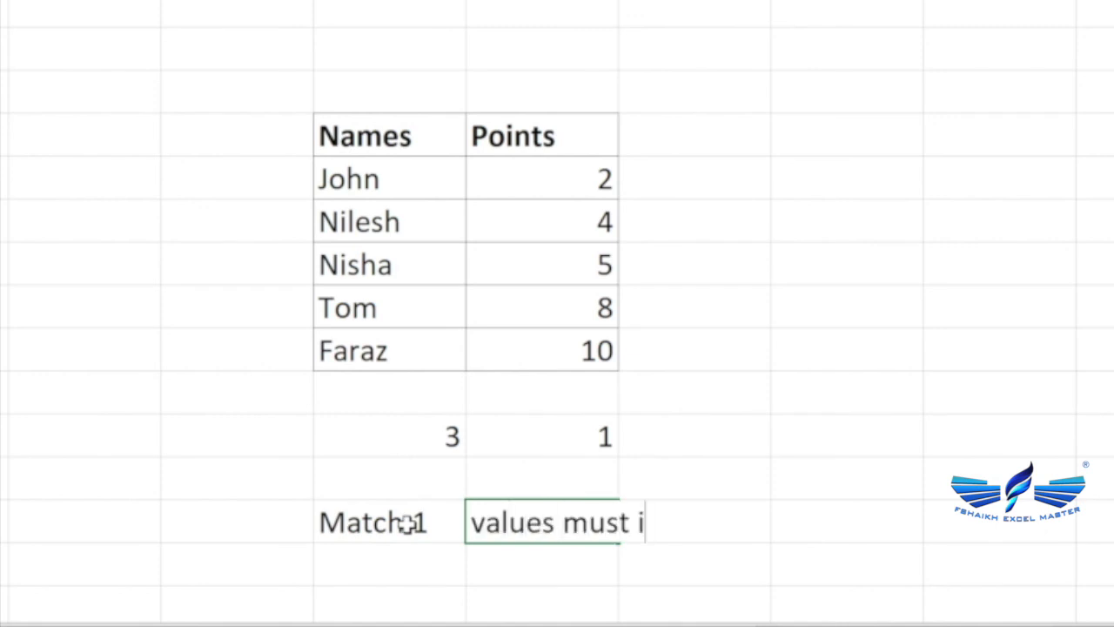
pyautogui.write('n ascending order')
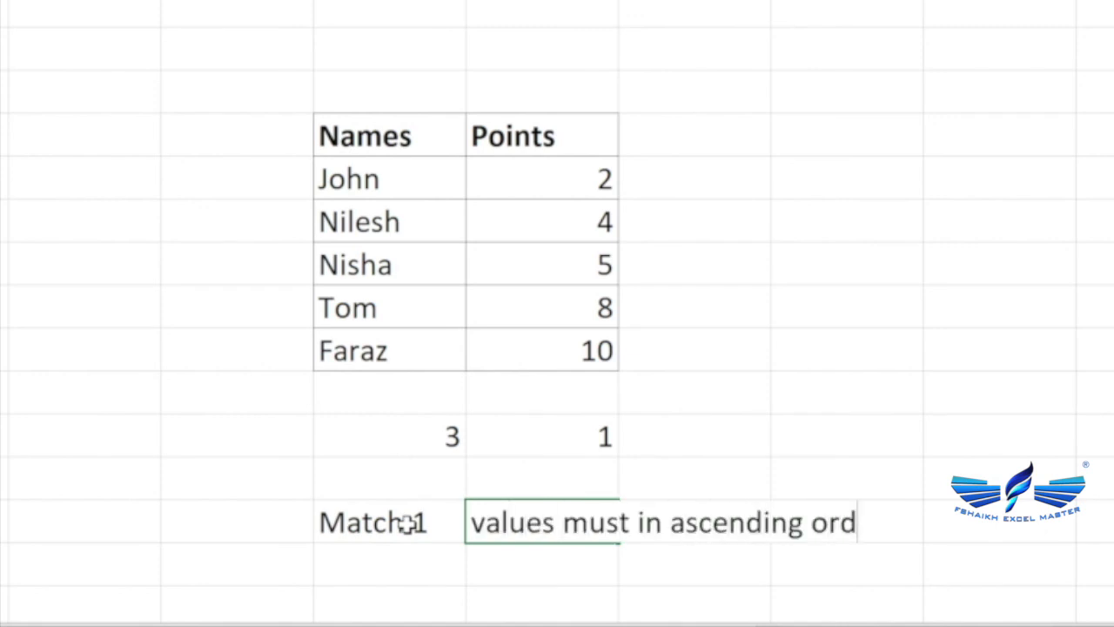
pyautogui.click(531, 433)
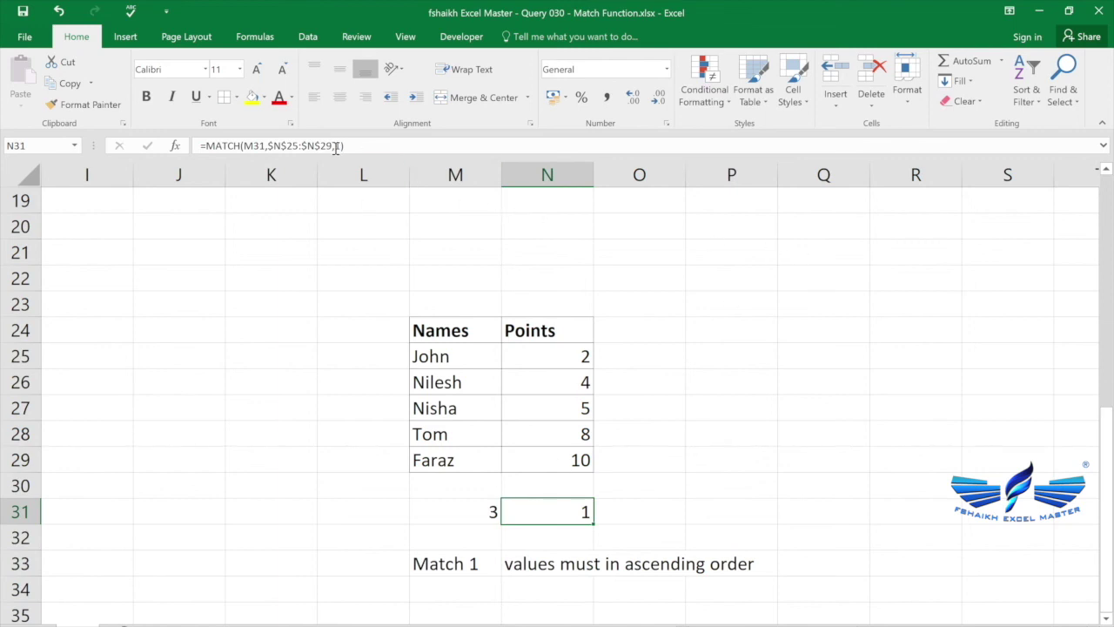
# Change N31's match type to -1, giving #N/A against the ascending Points column.
pyautogui.click(514, 391)
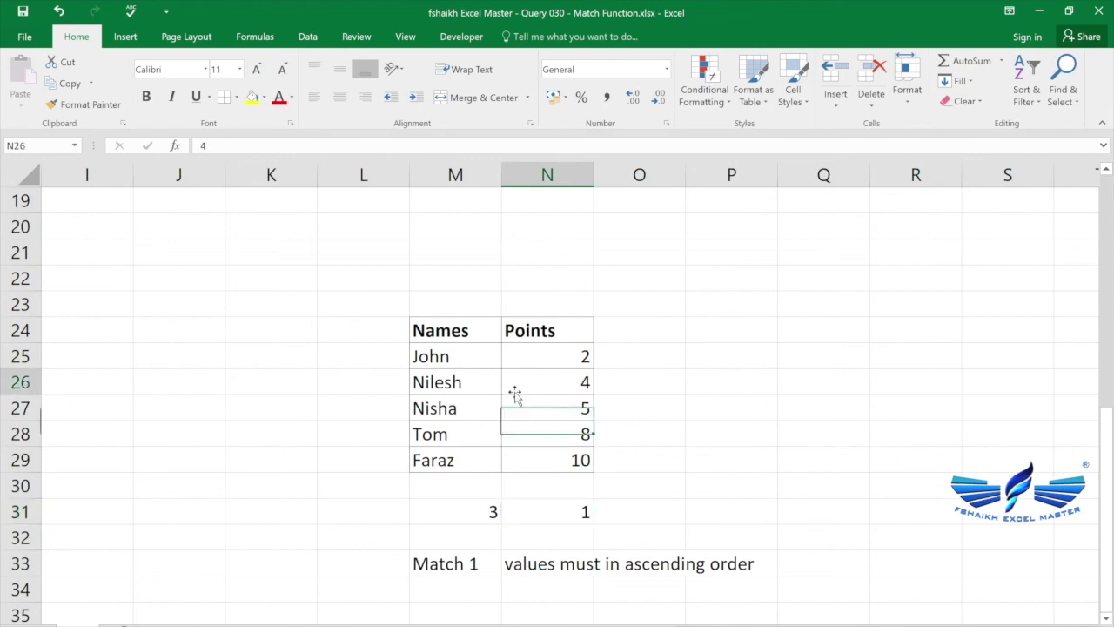
pyautogui.click(1039, 96)
pyautogui.press('Escape')
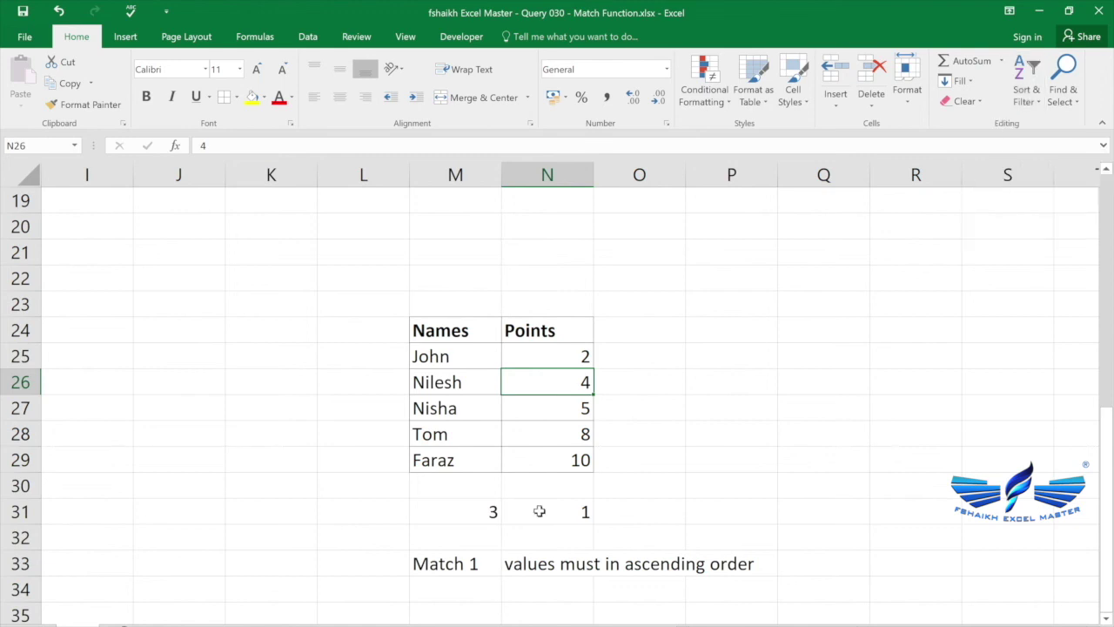
pyautogui.click(539, 511)
pyautogui.click(336, 145)
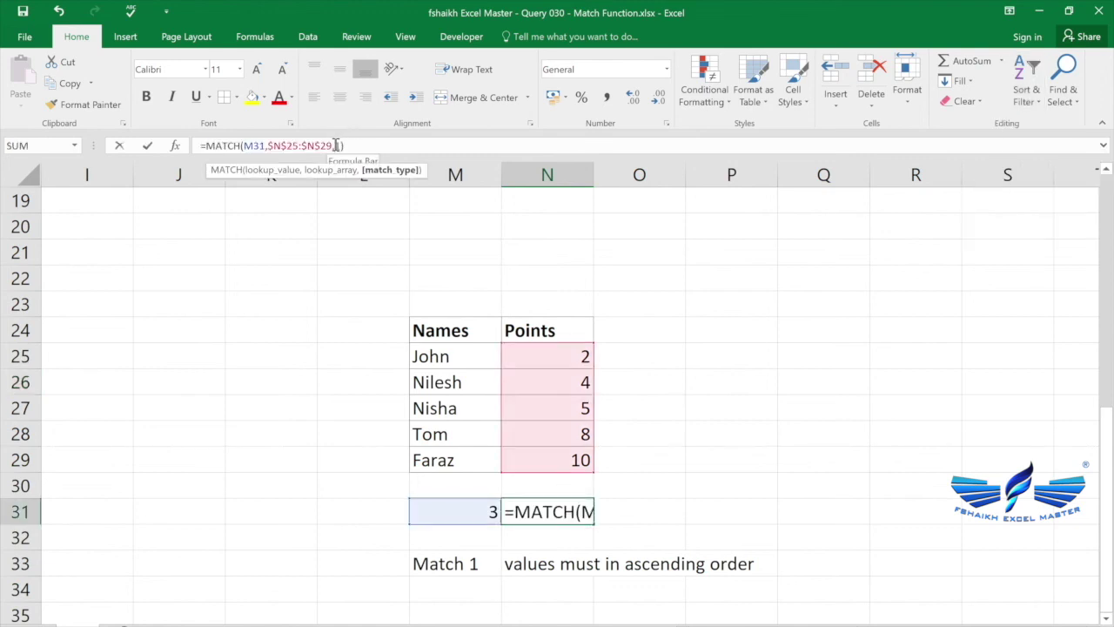
pyautogui.write('-1')
pyautogui.press('Return')
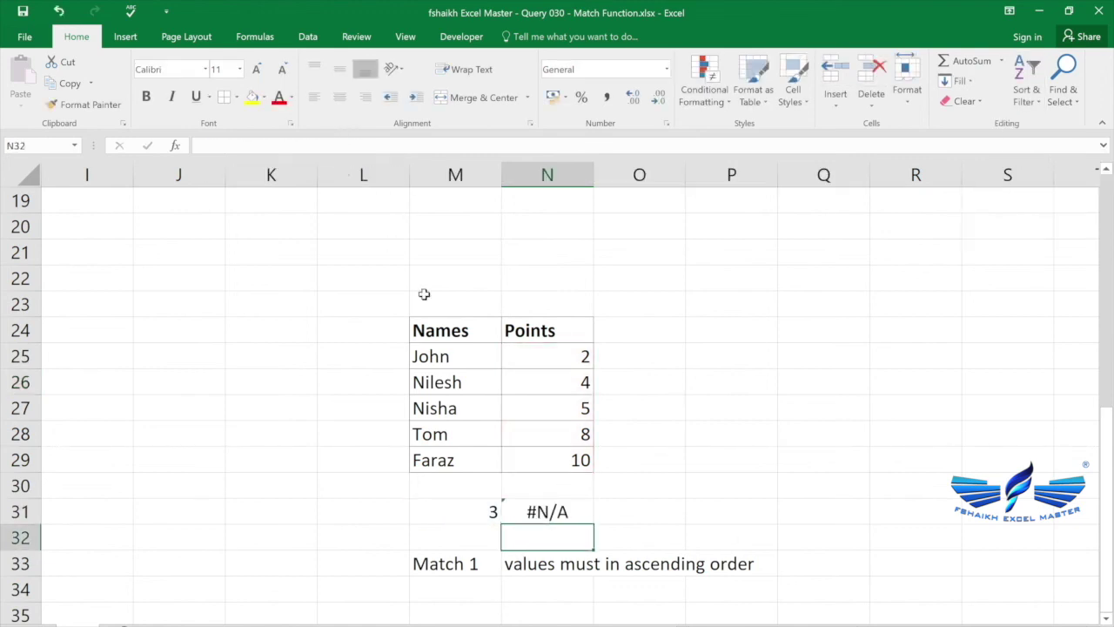
pyautogui.click(523, 503)
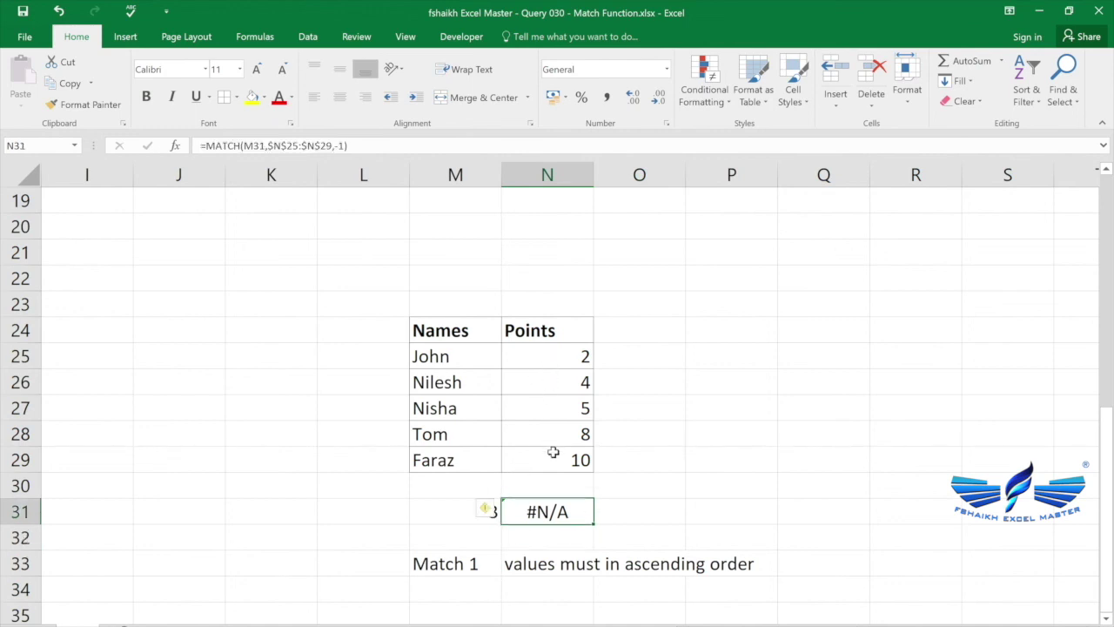
pyautogui.click(554, 398)
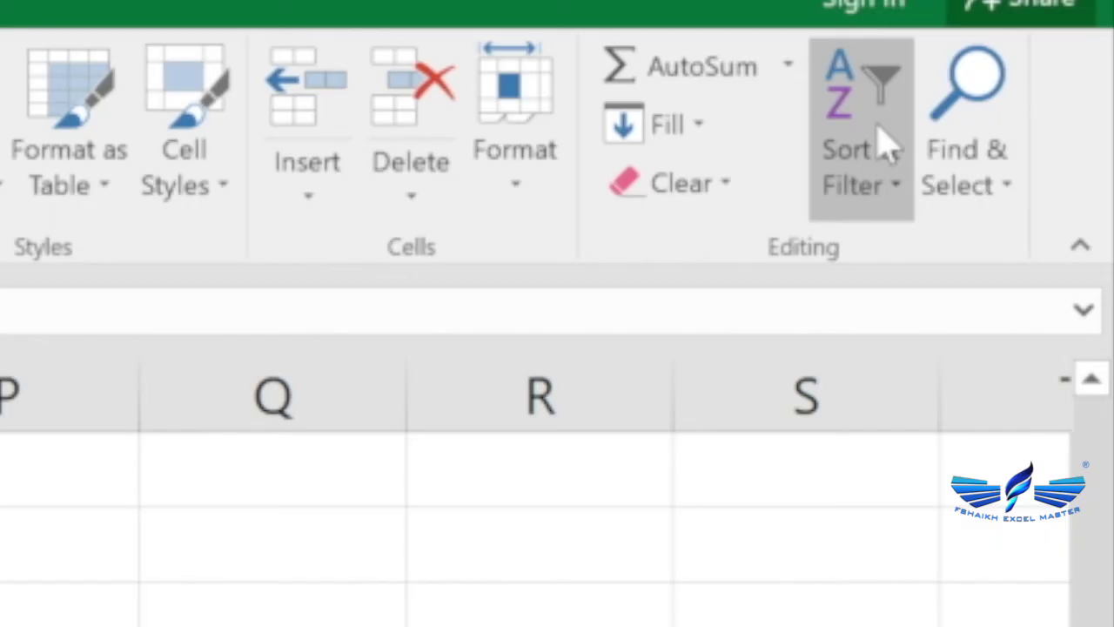
# Custom-sort the Names/Points table by Points, largest to smallest.
pyautogui.click(1034, 88)
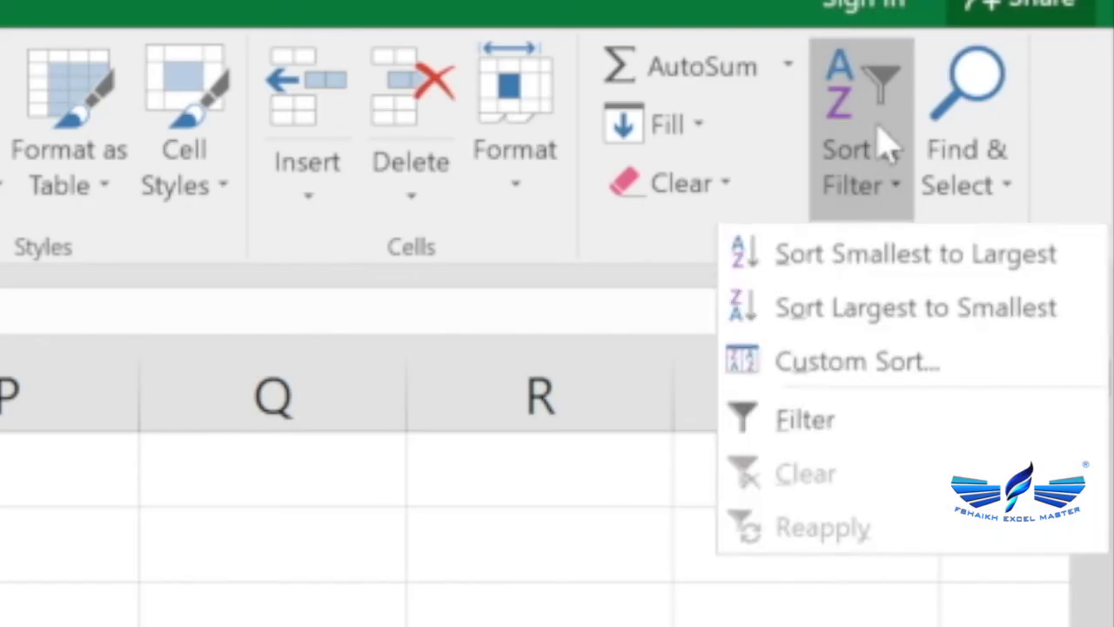
pyautogui.click(858, 362)
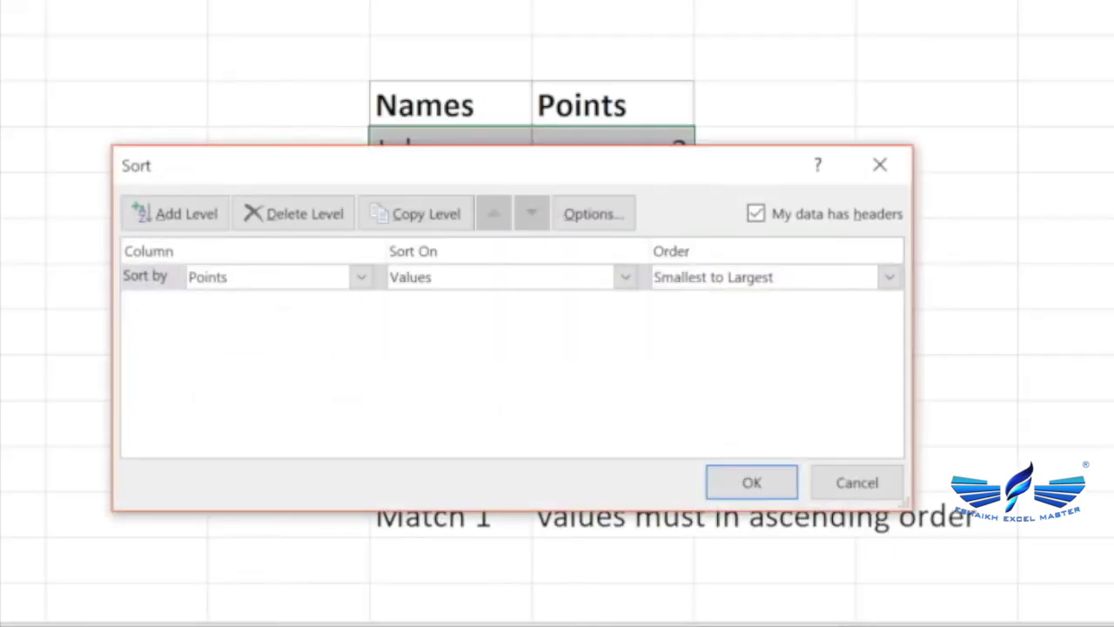
pyautogui.click(832, 285)
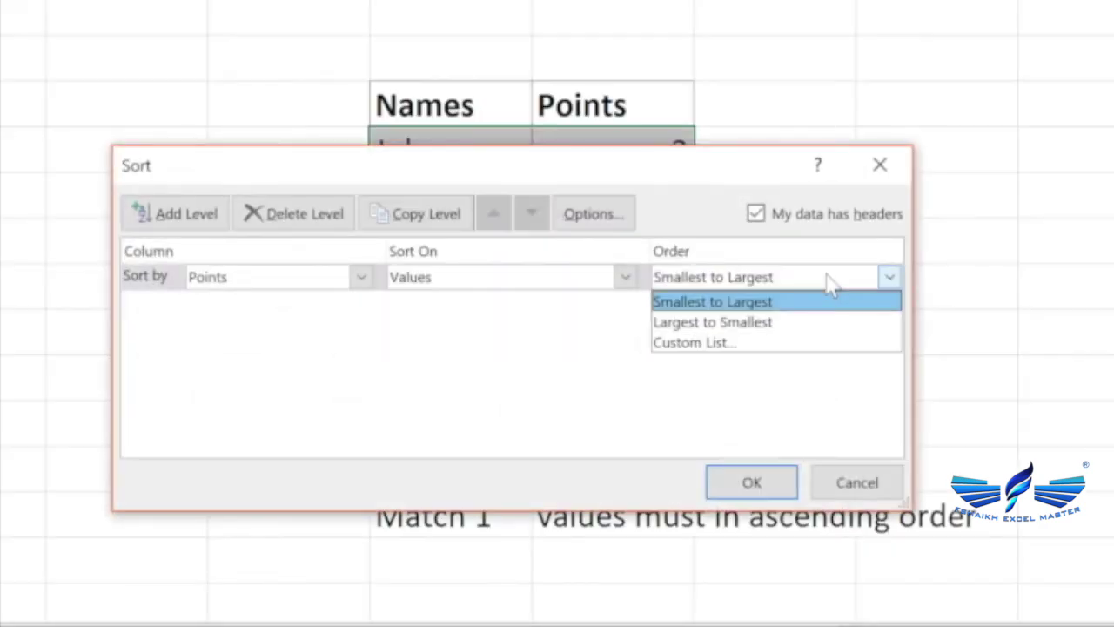
pyautogui.click(812, 323)
pyautogui.click(754, 475)
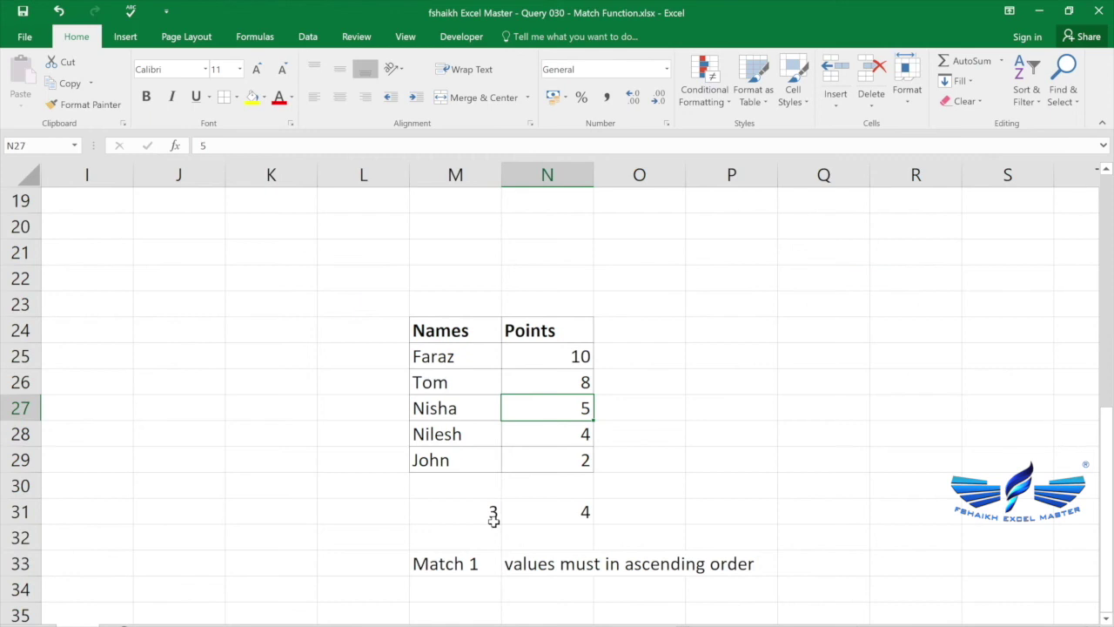
# Select M31, then open N31's MATCH formula for editing.
pyautogui.click(490, 513)
pyautogui.click(580, 512)
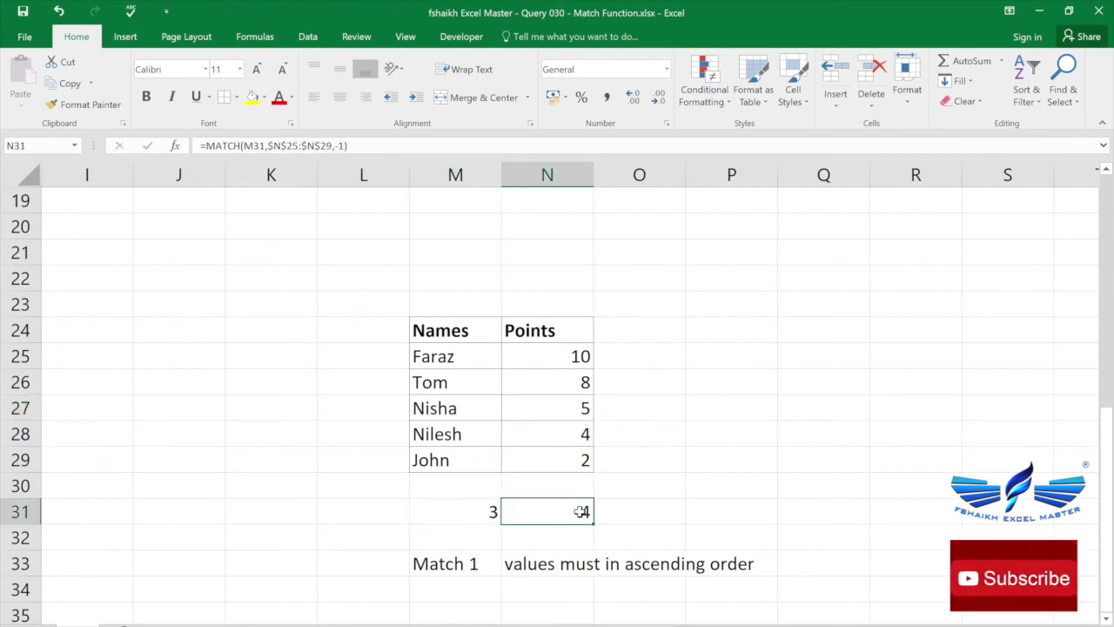
pyautogui.doubleClick(581, 513)
# Review N31's -1 match type options, exit editing and check Points values 10 down to 4.
pyautogui.click(747, 512)
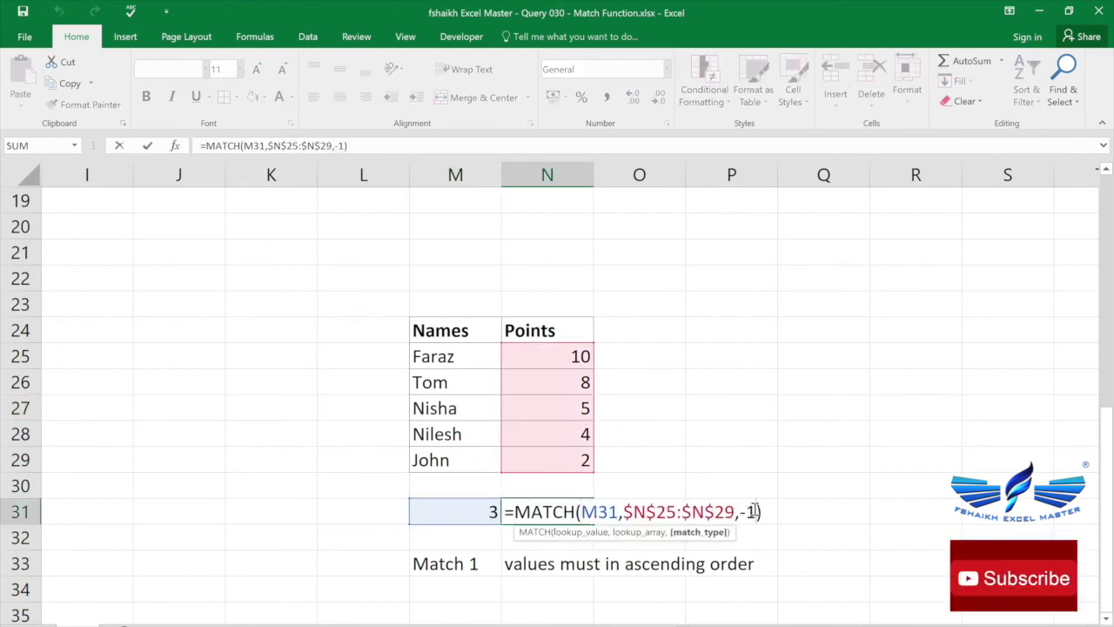
pyautogui.press('Escape')
pyautogui.press('Escape')
pyautogui.moveTo(572, 351); pyautogui.dragTo(582, 438)
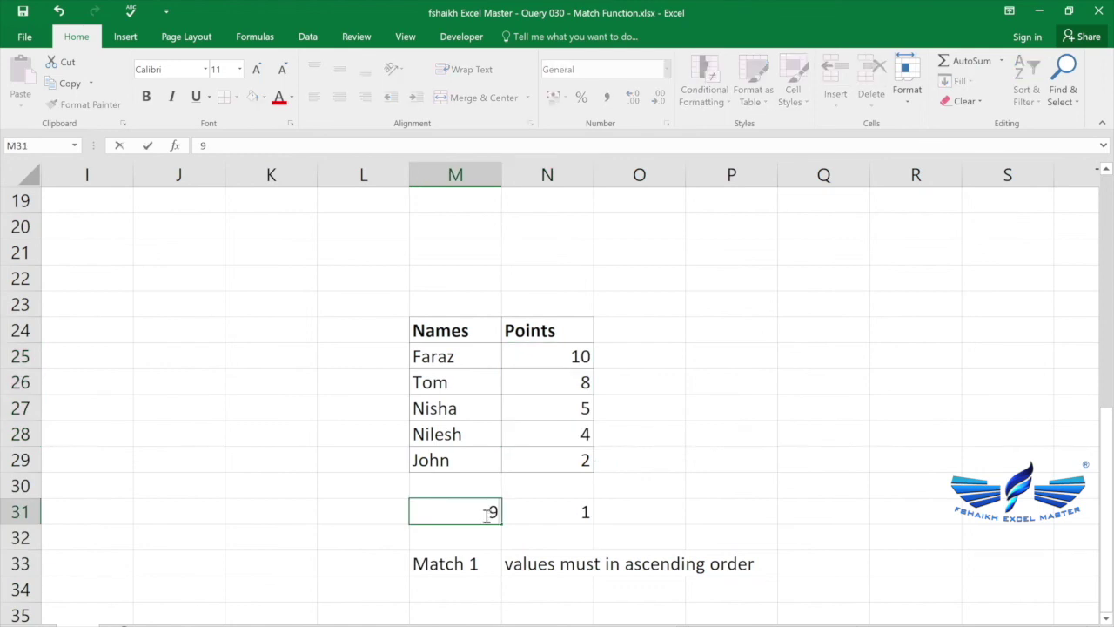
# Test lookup values 9 and then 7 in M31 against the Points range N25:N29.
pyautogui.press('Return')
pyautogui.click(488, 514)
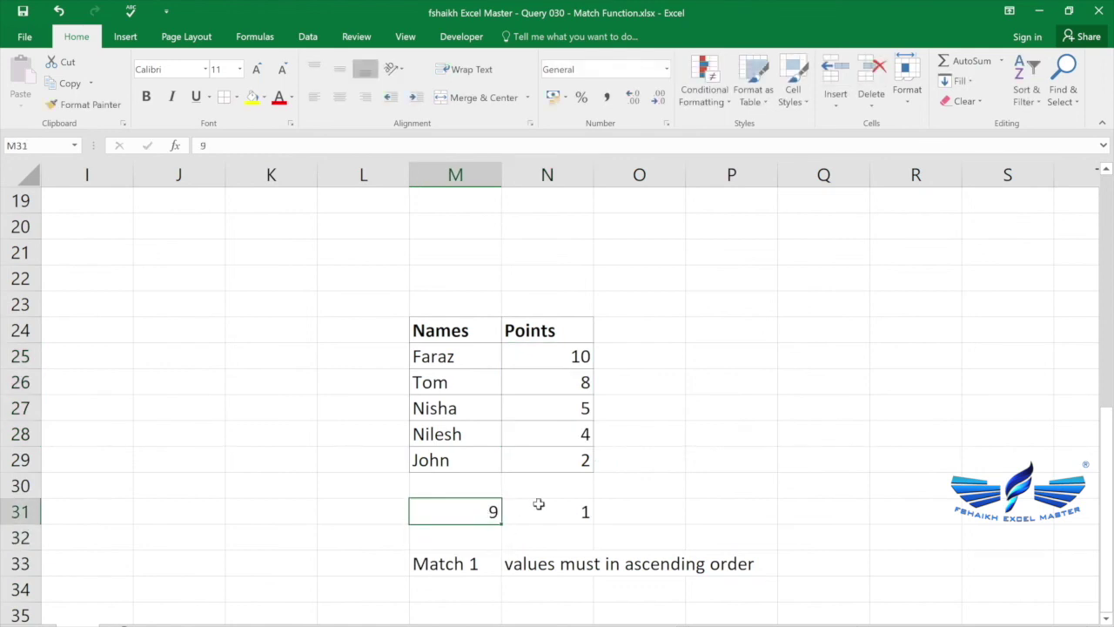
pyautogui.moveTo(555, 359); pyautogui.dragTo(557, 459)
pyautogui.click(481, 518)
pyautogui.write('7')
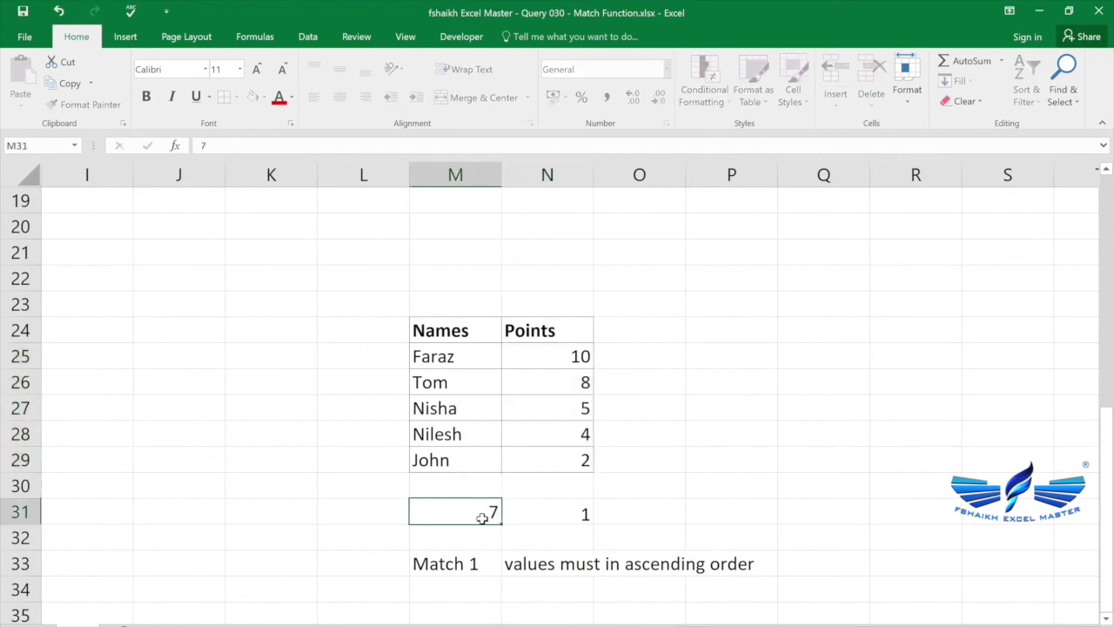
pyautogui.press('Return')
pyautogui.click(490, 512)
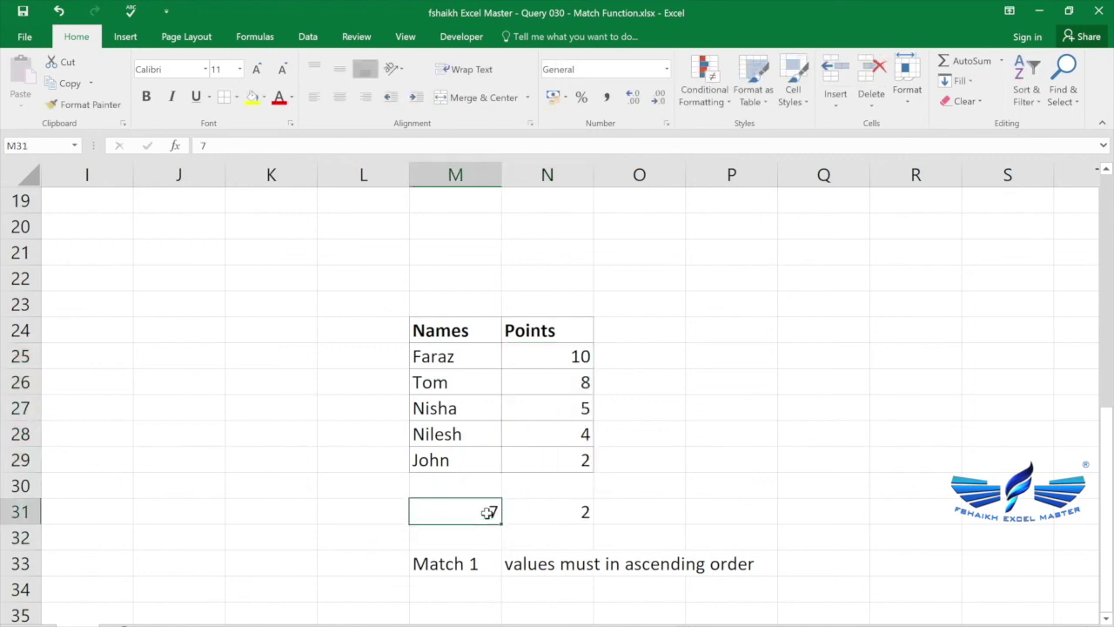
# Enter 'Match -1' in M34 and 'values must in descending order' in N34.
pyautogui.click(461, 592)
pyautogui.write('Match -1')
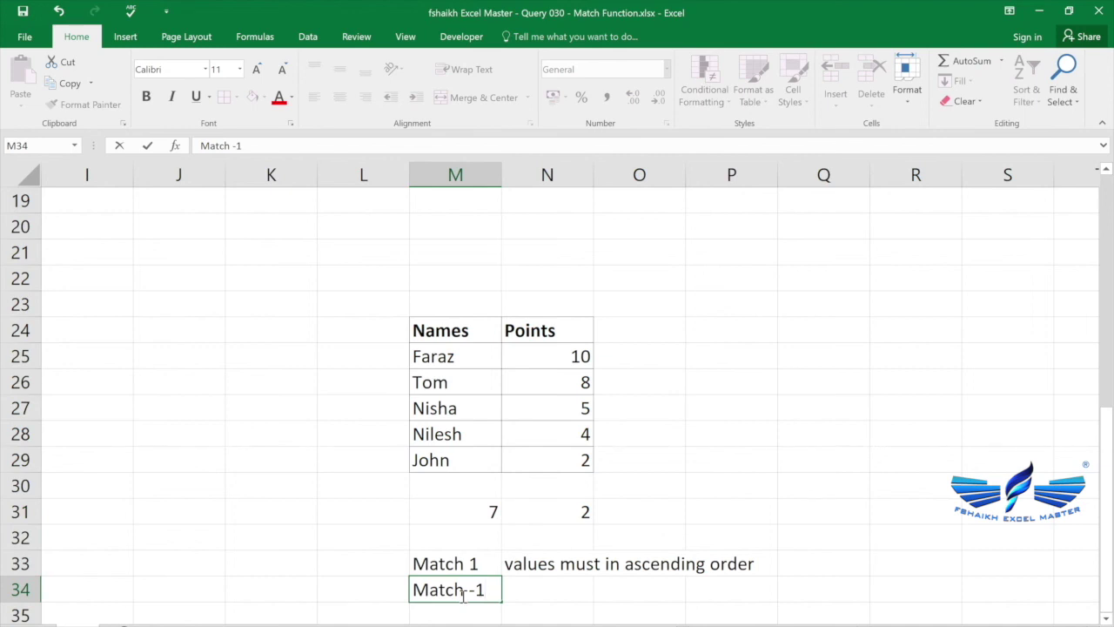
pyautogui.press('Tab')
pyautogui.write('values must be')
pyautogui.press('BackSpace')
pyautogui.press('BackSpace')
pyautogui.press('BackSpace')
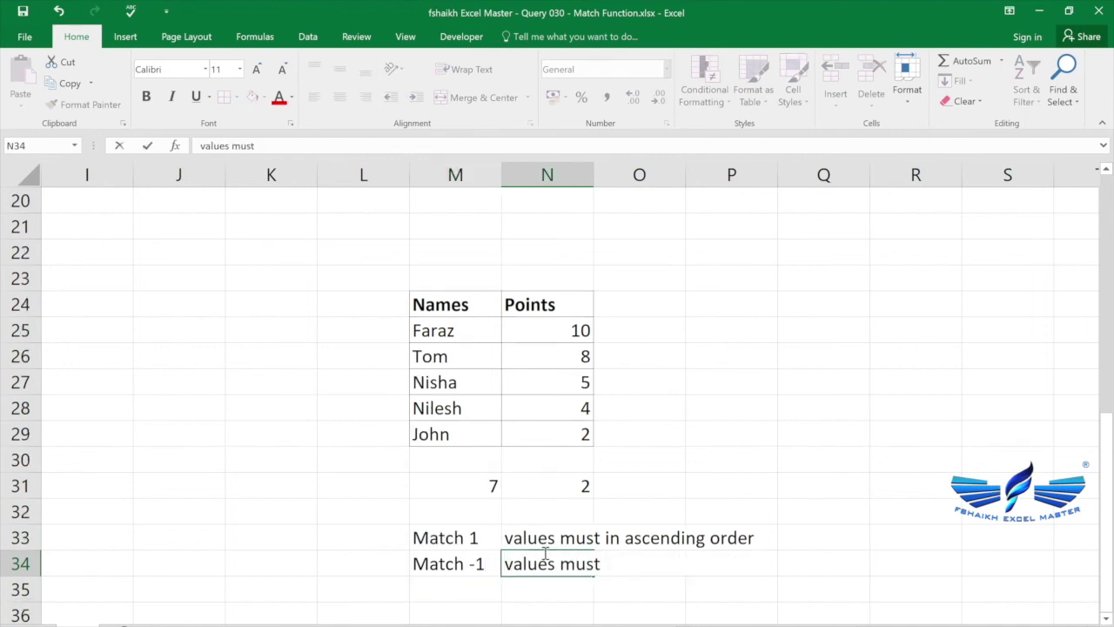
pyautogui.write('in descending order\\')
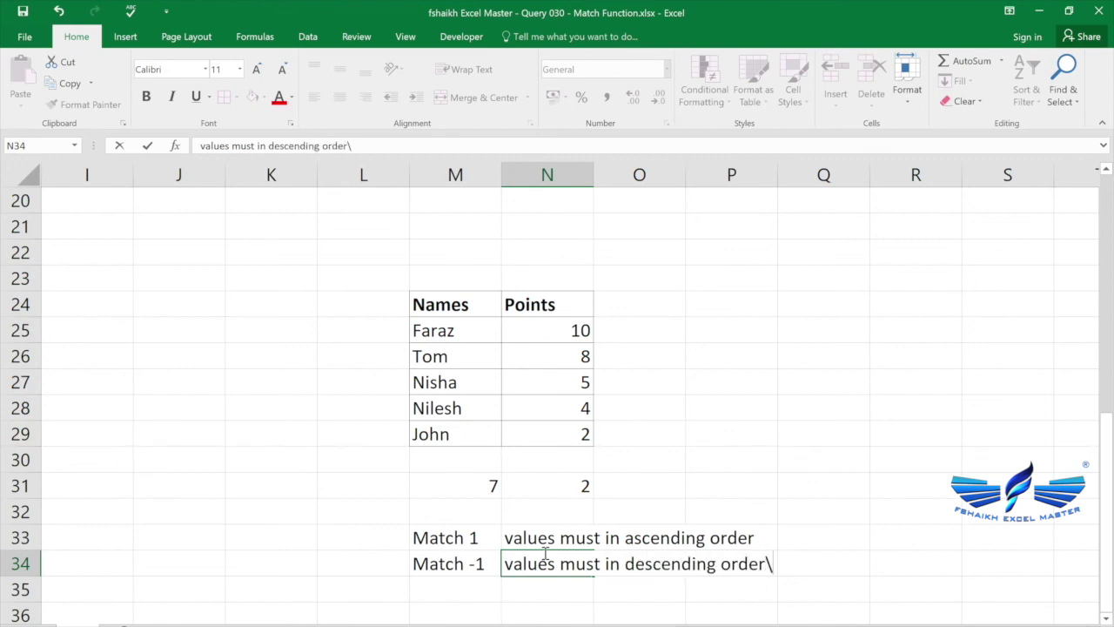
pyautogui.press('BackSpace')
pyautogui.click(482, 539)
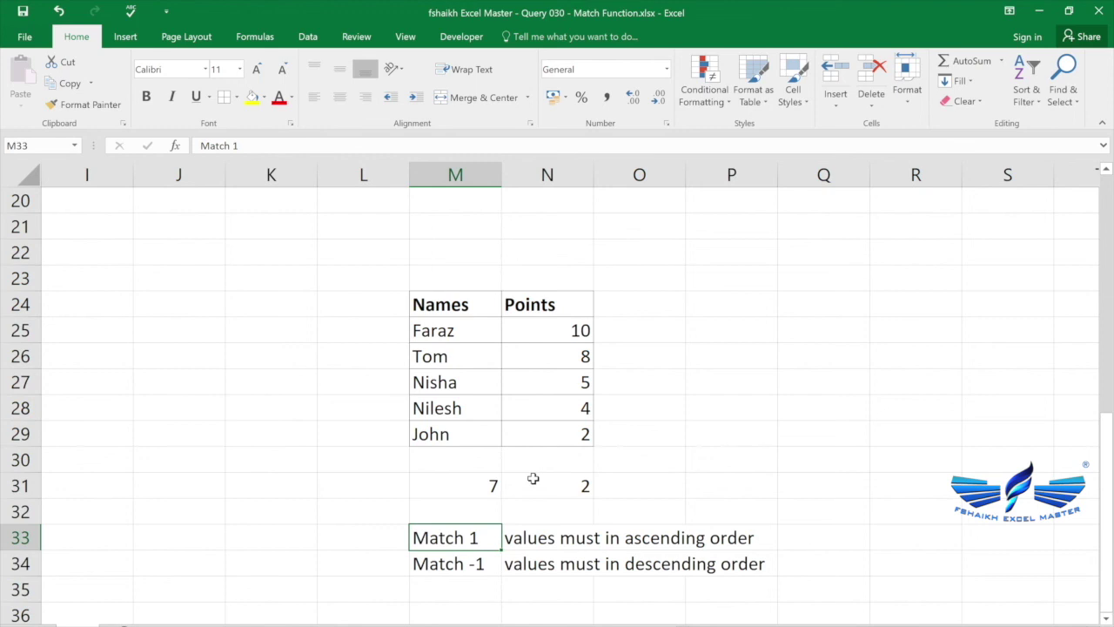
# Change N31's MATCH match type from -1 to 0 for an exact match.
pyautogui.click(533, 478)
pyautogui.doubleClick(533, 478)
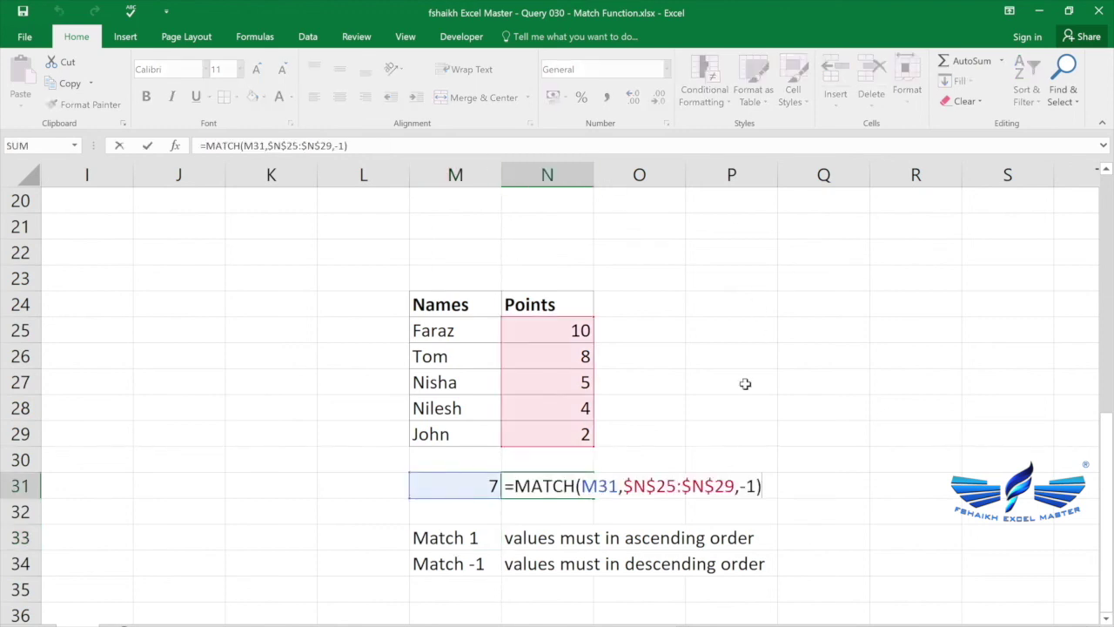
pyautogui.press('BackSpace')
pyautogui.press('BackSpace')
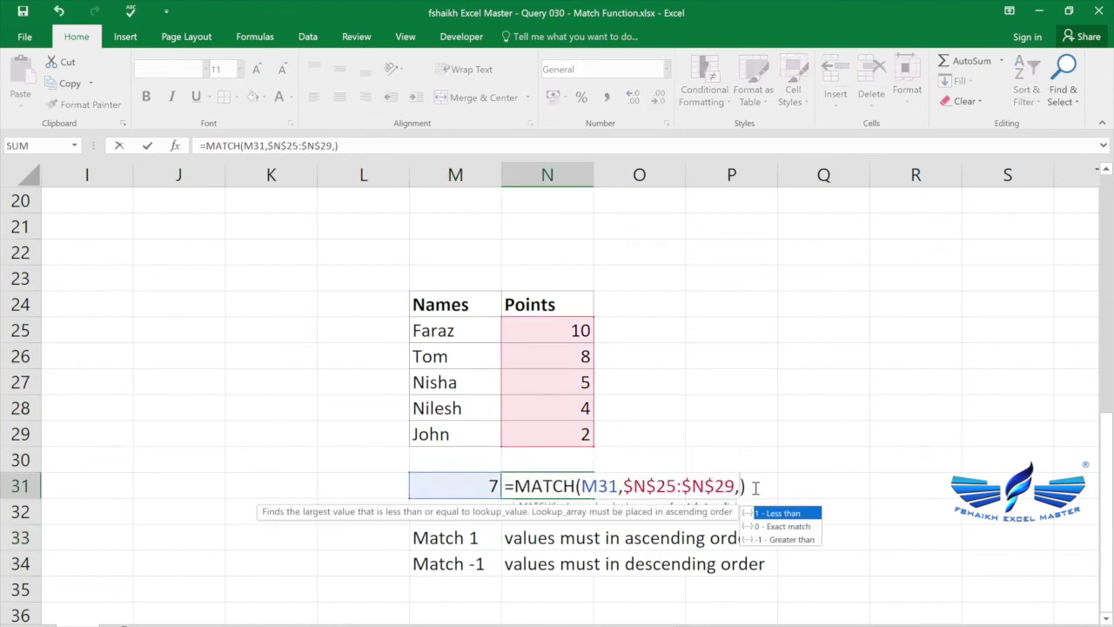
pyautogui.write('0')
pyautogui.press('Return')
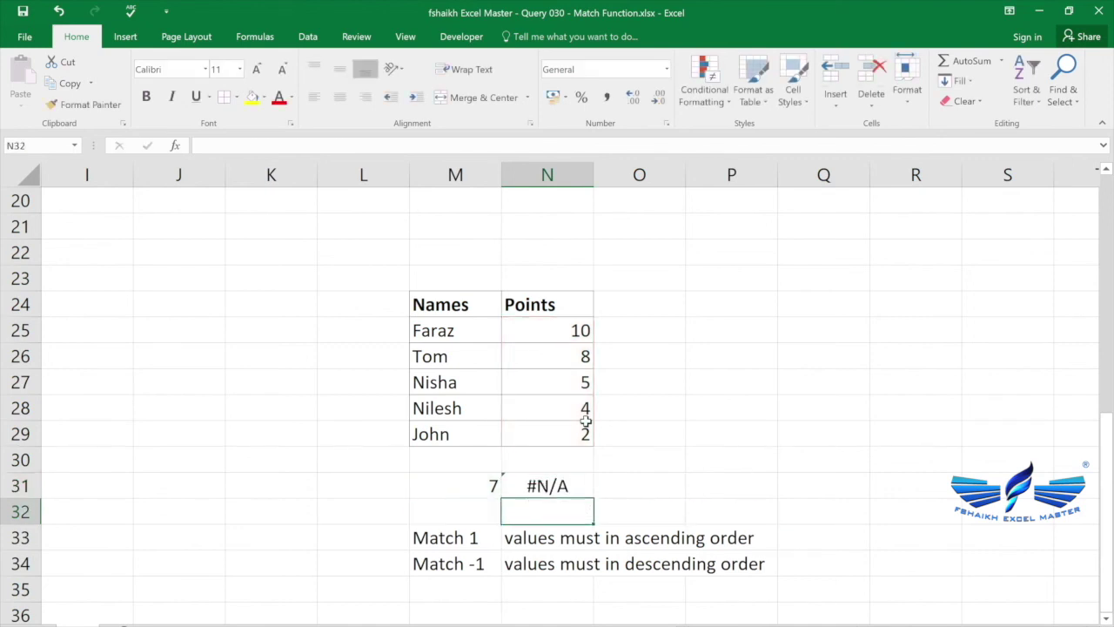
# Test the exact match with lookup values 4 and then 2 in M31.
pyautogui.click(474, 485)
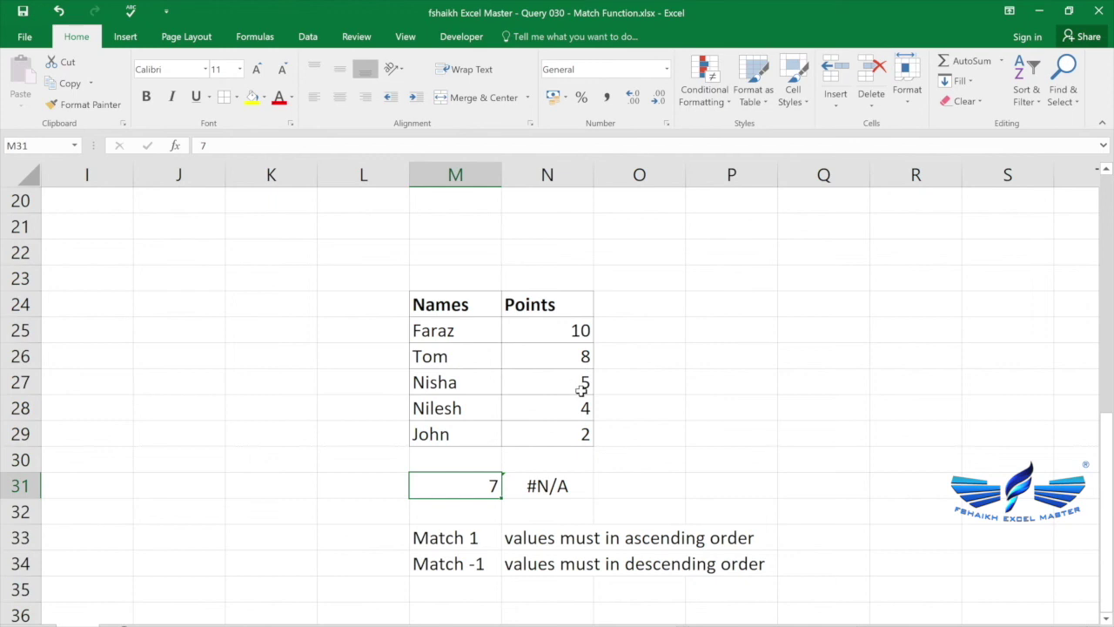
pyautogui.write('4')
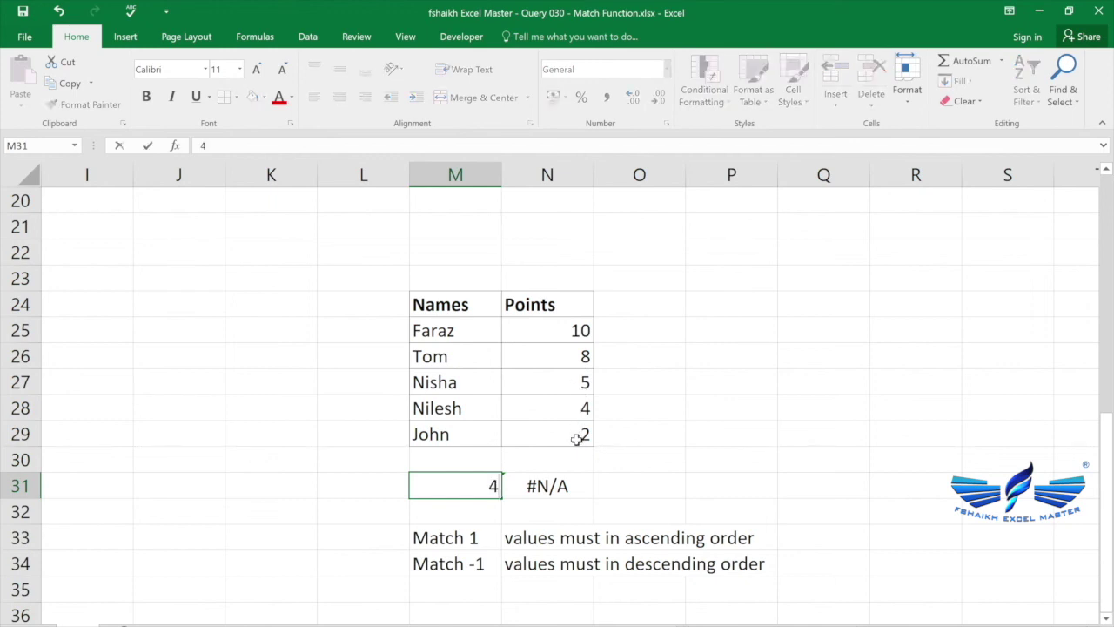
pyautogui.press('Return')
pyautogui.moveTo(577, 329); pyautogui.dragTo(581, 405)
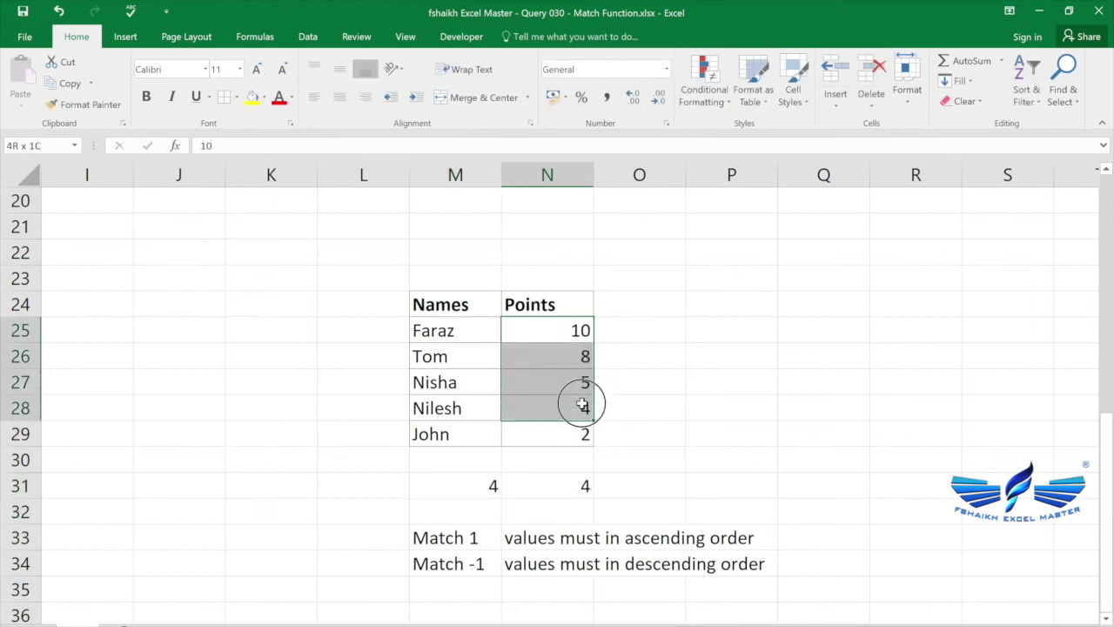
pyautogui.click(475, 488)
pyautogui.write('2')
pyautogui.press('Return')
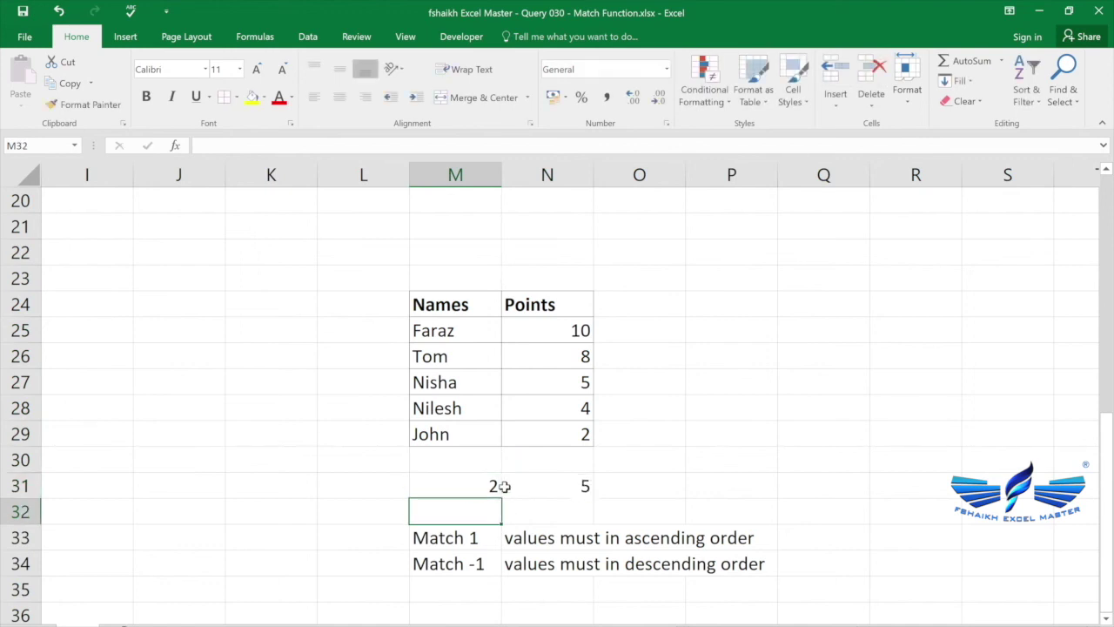
pyautogui.click(534, 485)
pyautogui.click(527, 331)
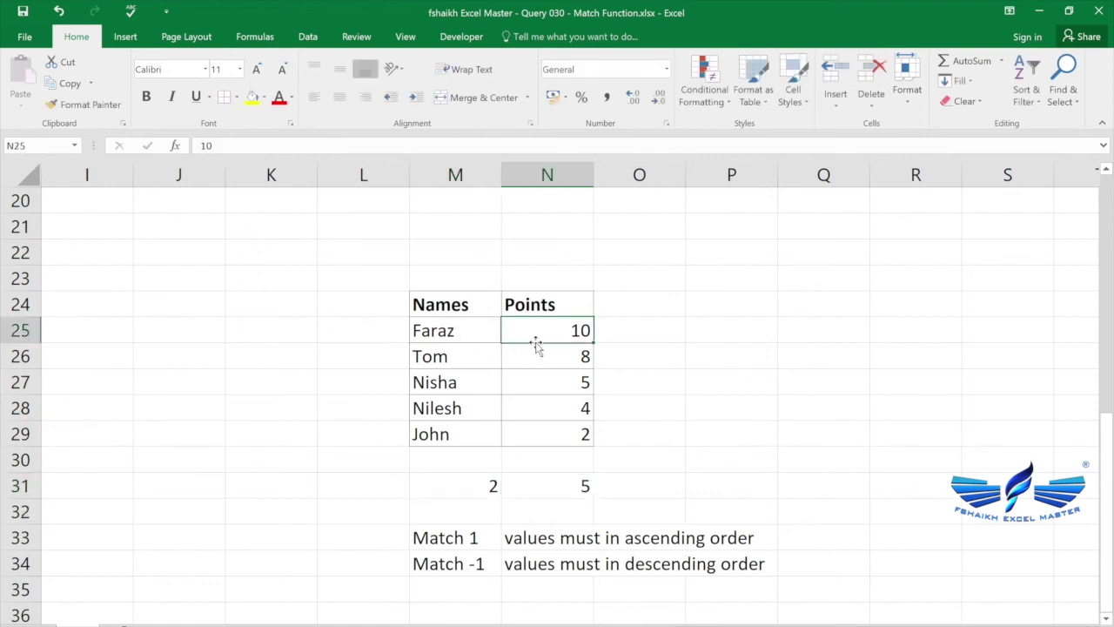
# Open =MATCH(M31,$N$25:$N$29,0) in N31 and focus its 0 match_type argument.
pyautogui.click(460, 490)
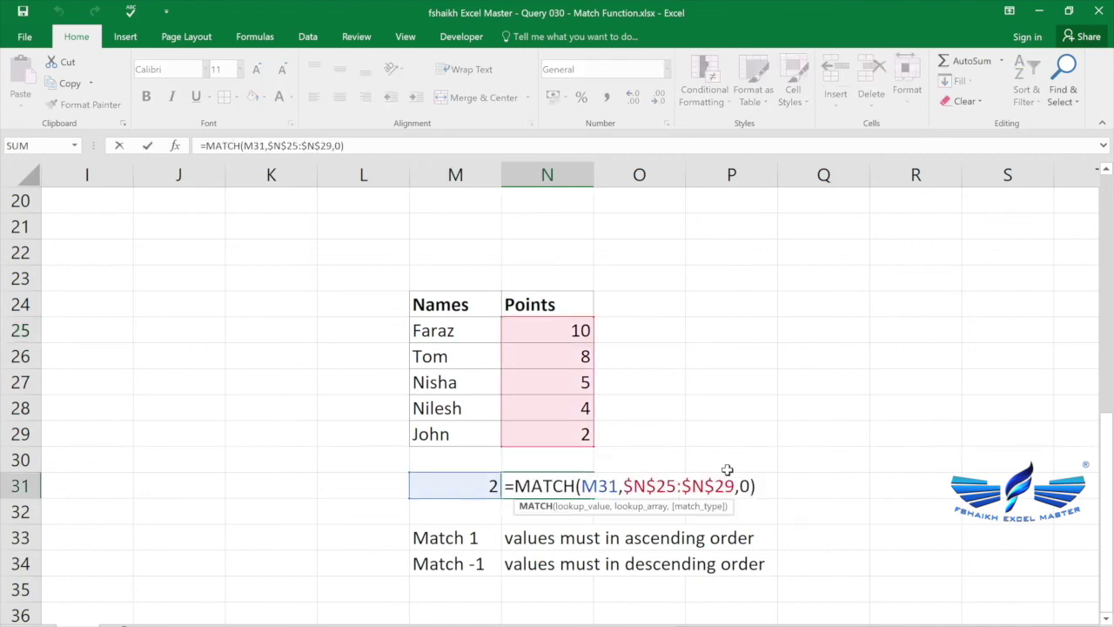
pyautogui.doubleClick(541, 486)
pyautogui.click(746, 486)
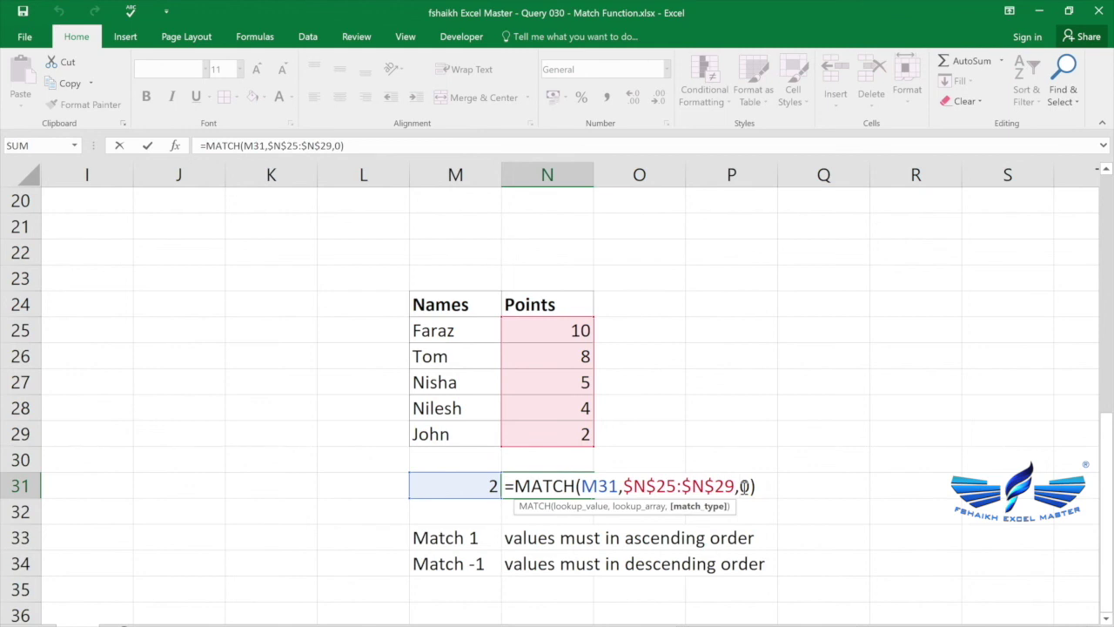